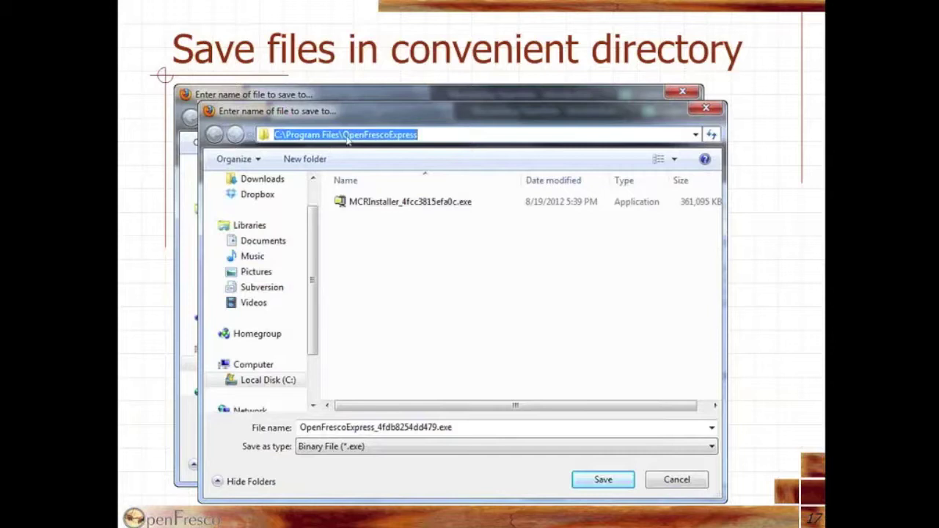
{"action": "left_click", "coordinate": [436, 302]}
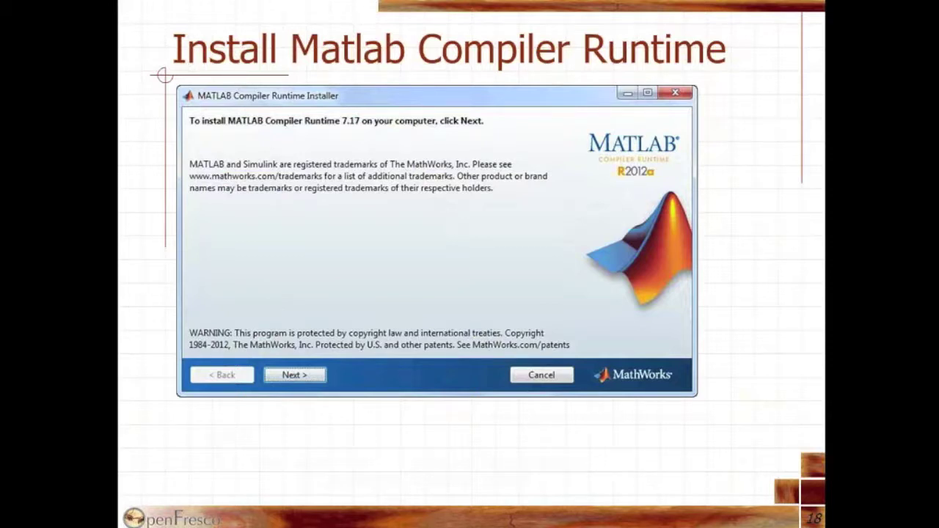
{"action": "key", "text": "Return"}
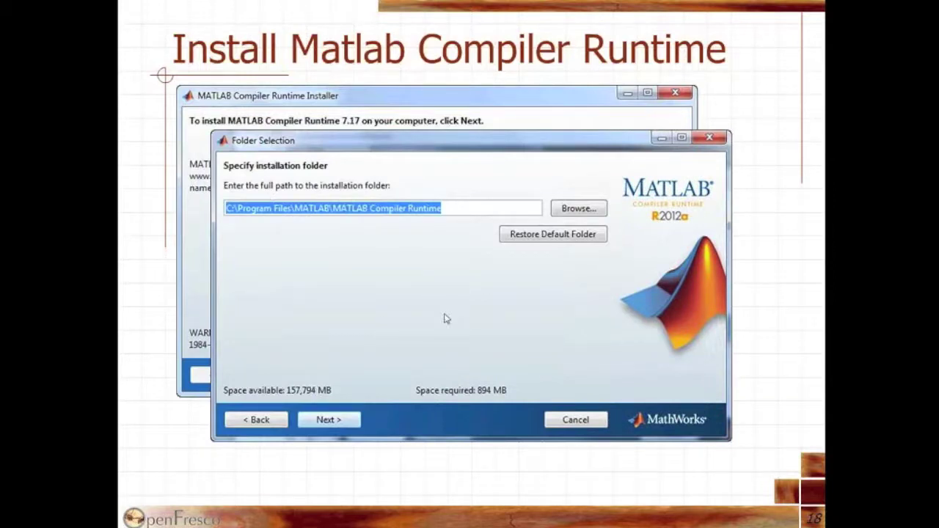
{"action": "key", "text": "Return"}
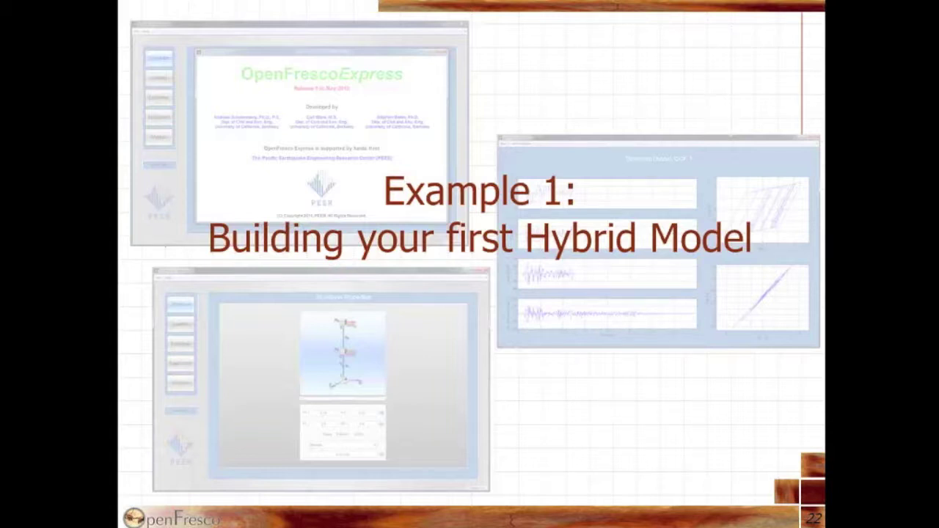
- Exit the slide show, switch to OpenFresco Express, and minimize the PowerPoint and Firefox windows so only it remains on the desktop
{"action": "key", "text": "Escape"}
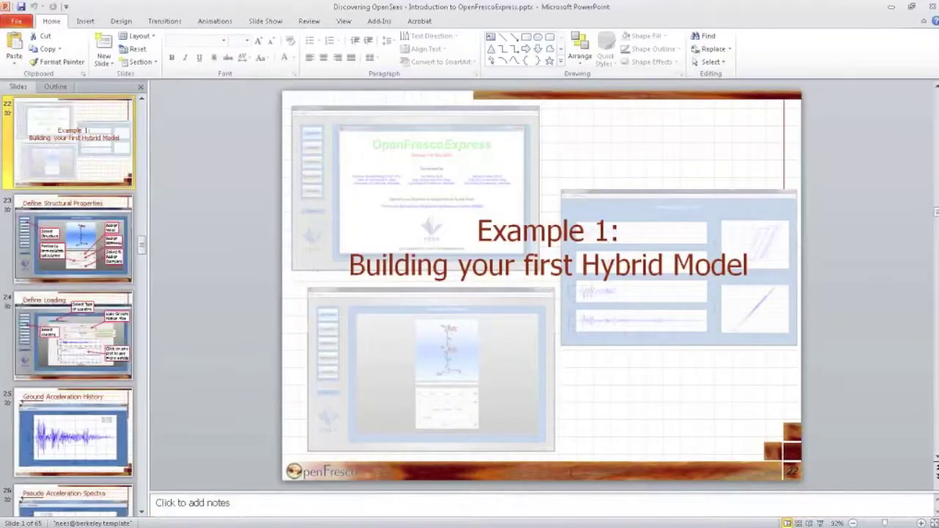
{"action": "mouse_move", "coordinate": [165, 522]}
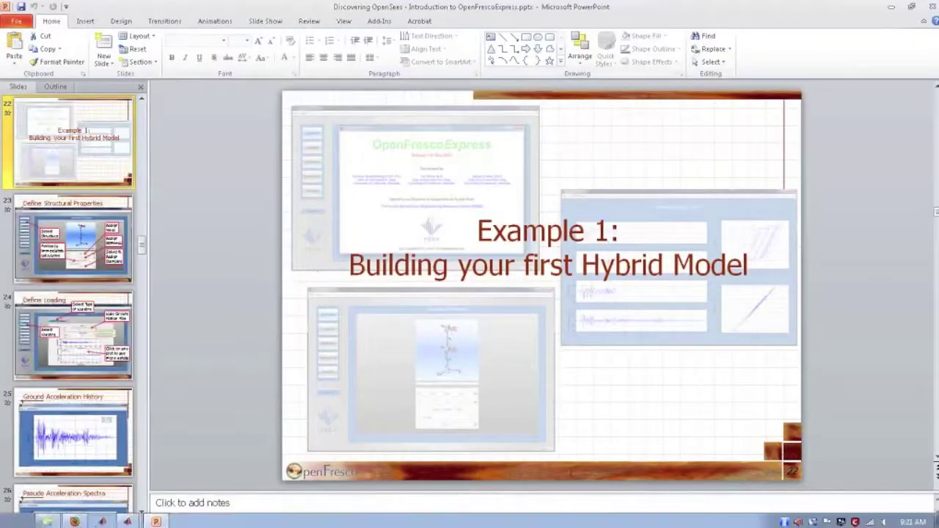
{"action": "left_click", "coordinate": [128, 522]}
{"action": "left_click", "coordinate": [83, 499]}
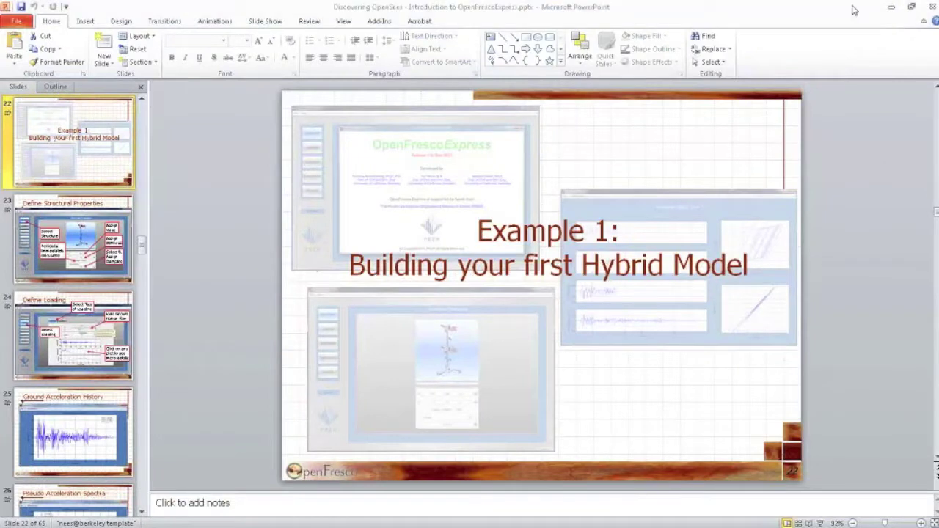
{"action": "left_click", "coordinate": [893, 7]}
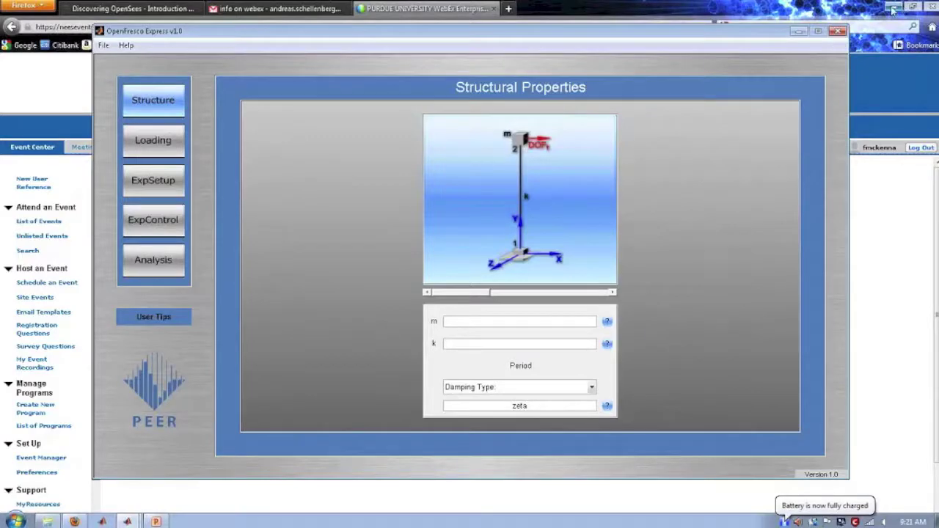
{"action": "left_click", "coordinate": [895, 7]}
{"action": "left_click", "coordinate": [896, 6]}
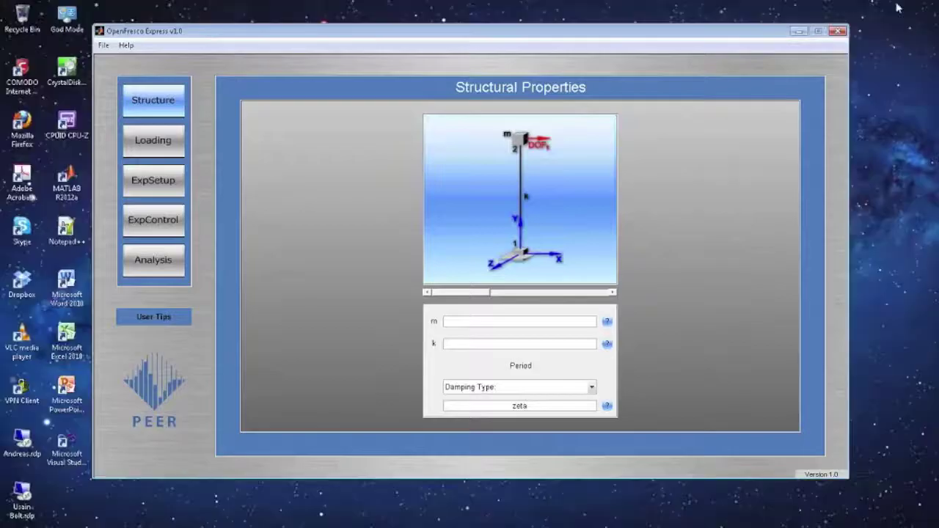
{"action": "left_click_drag", "start_coordinate": [620, 33], "coordinate": [563, 43]}
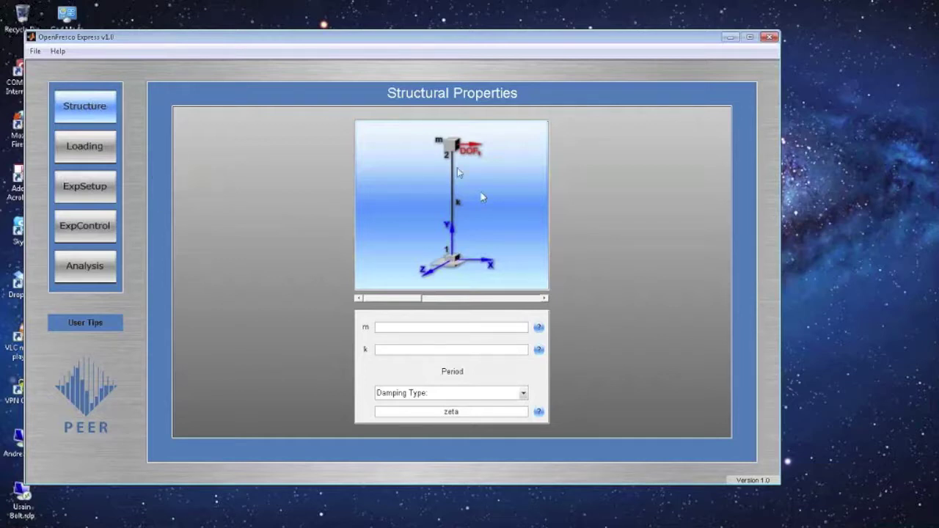
- Preview the other available structure models and return to the single-column model with one degree of freedom
{"action": "left_click", "coordinate": [470, 299]}
{"action": "left_click", "coordinate": [442, 299]}
{"action": "left_click", "coordinate": [472, 302]}
{"action": "left_click", "coordinate": [443, 298]}
- Set the structure's mass m to 0.02 and its stiffness k to 2.8
{"action": "left_click", "coordinate": [442, 327]}
{"action": "type", "text": "0.02"}
{"action": "mouse_move", "coordinate": [540, 331]}
{"action": "type", "text": "2.8"}
{"action": "key", "text": "Return"}
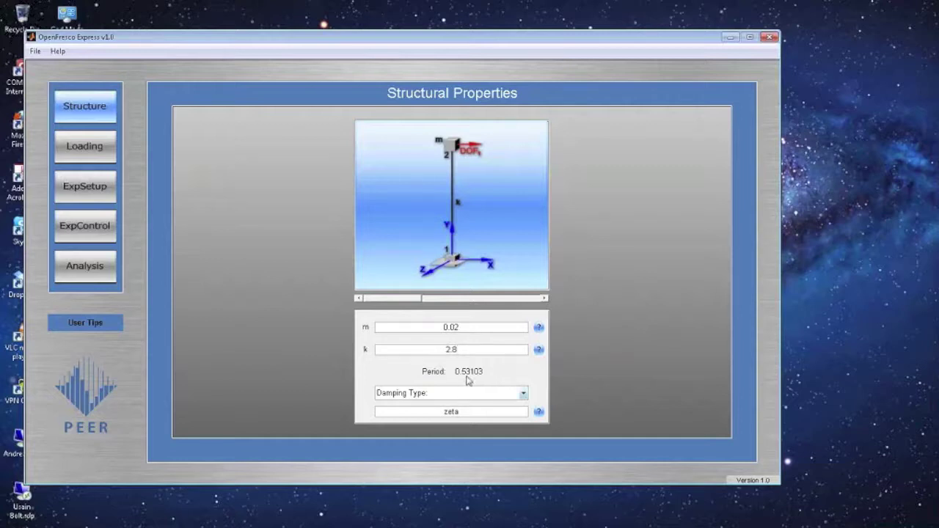
- Set the damping type to Mass Proportional with a damping ratio zeta of 0.02
{"action": "left_click", "coordinate": [523, 396]}
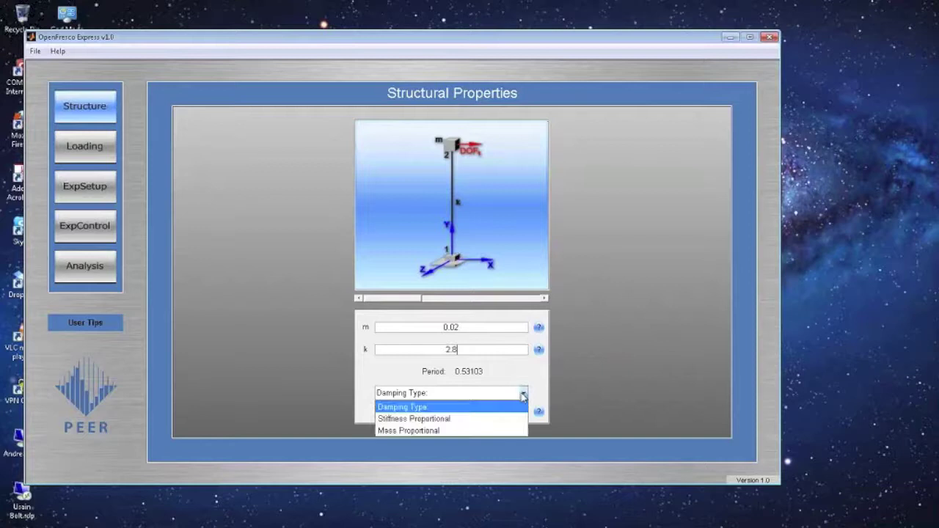
{"action": "left_click", "coordinate": [403, 431]}
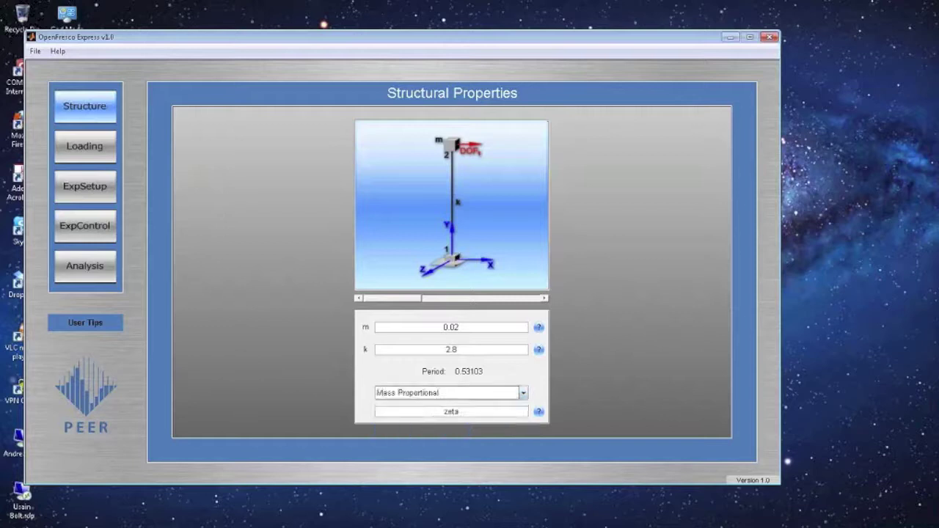
{"action": "double_click", "coordinate": [482, 412]}
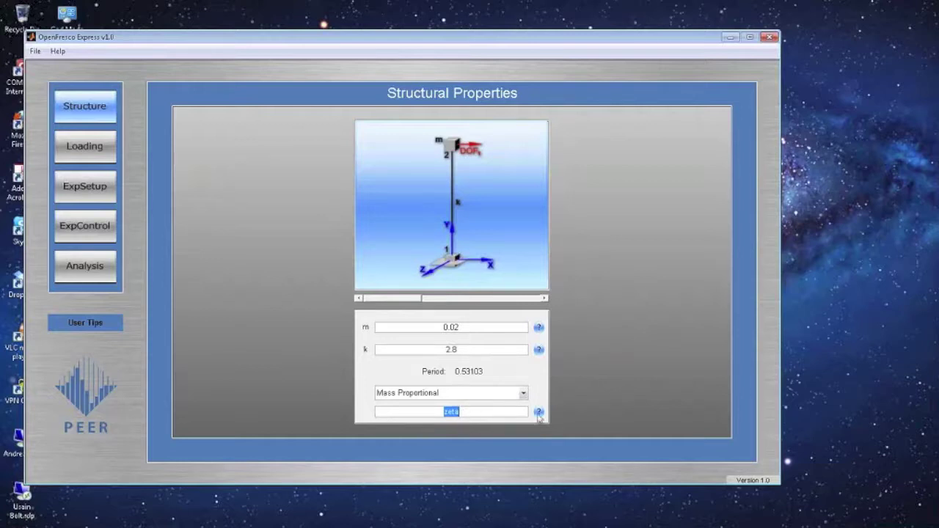
{"action": "mouse_move", "coordinate": [540, 415]}
{"action": "type", "text": "0.02"}
- In the loading definition, load the ground motion I-ELC180.AT2 from the Example1 folder for DOF 1, with an amplitude scale factor of 386.1
{"action": "left_click", "coordinate": [84, 146]}
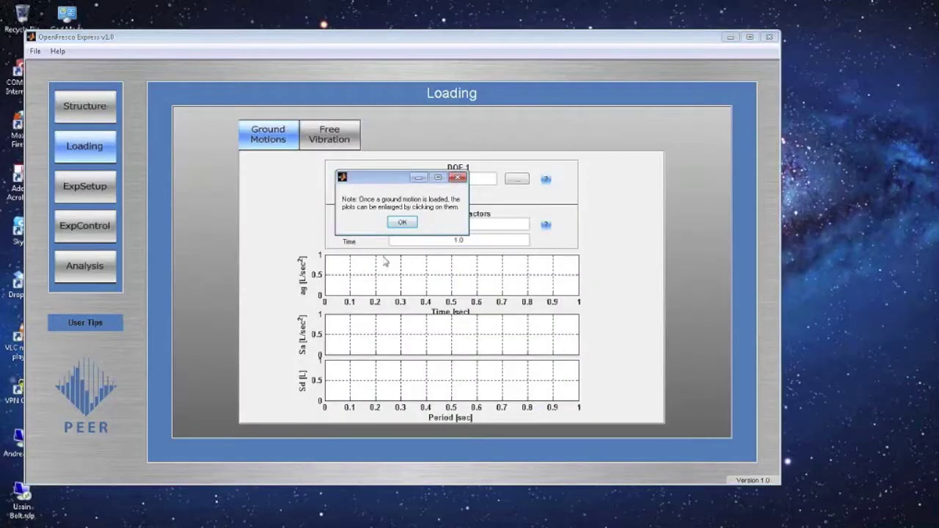
{"action": "left_click", "coordinate": [402, 223]}
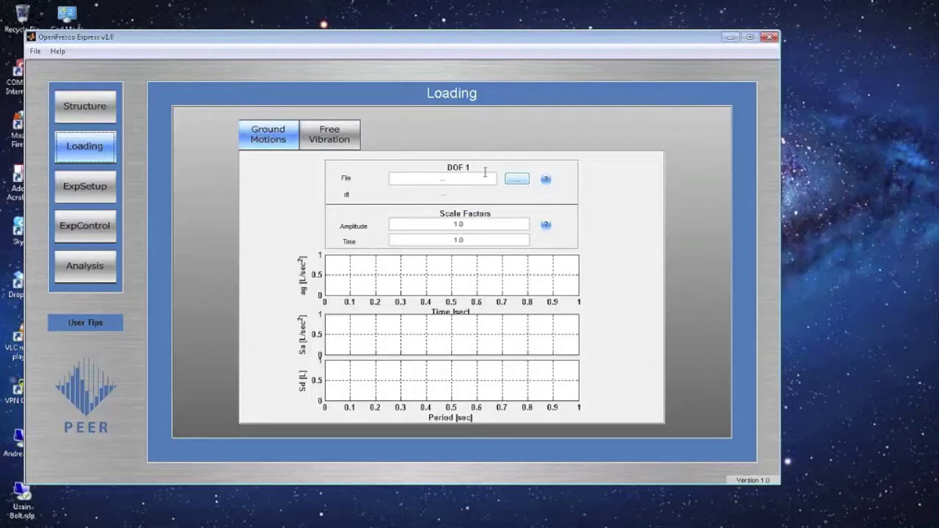
{"action": "left_click", "coordinate": [516, 181]}
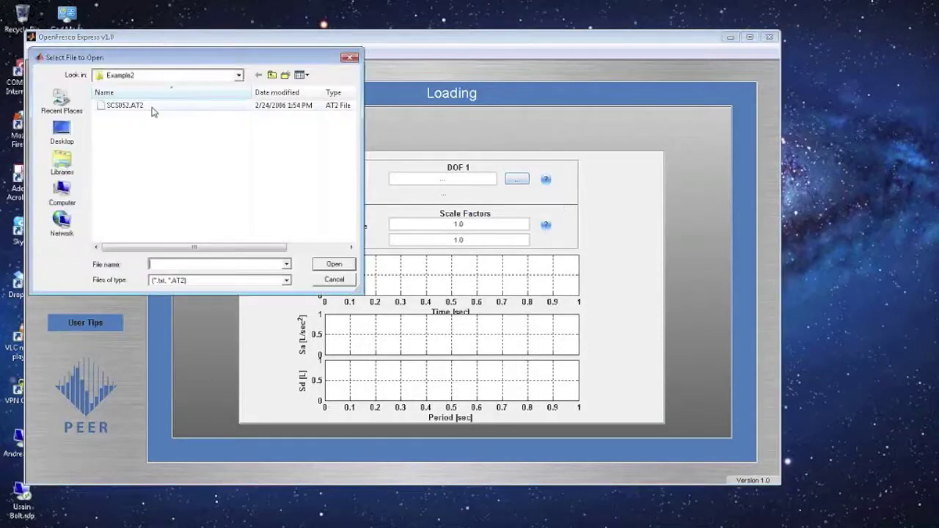
{"action": "left_click", "coordinate": [176, 76]}
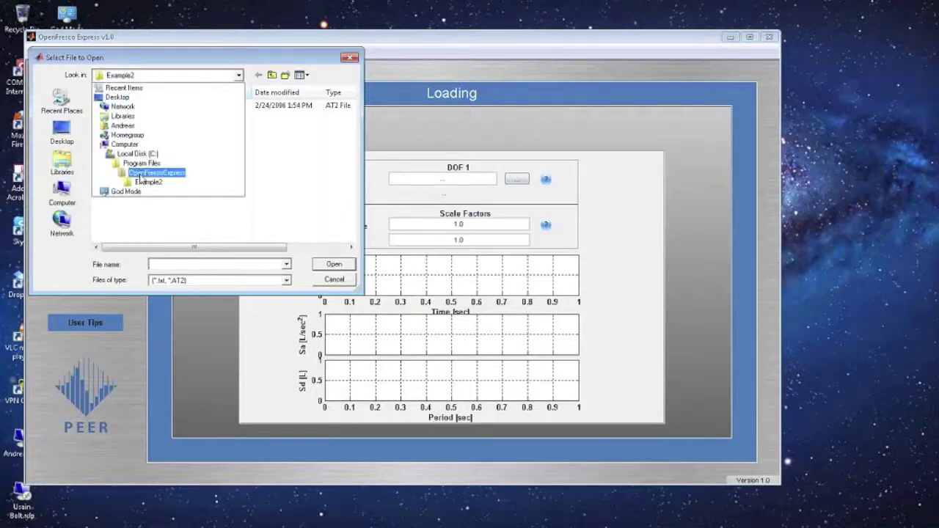
{"action": "left_click", "coordinate": [139, 173]}
{"action": "double_click", "coordinate": [123, 106]}
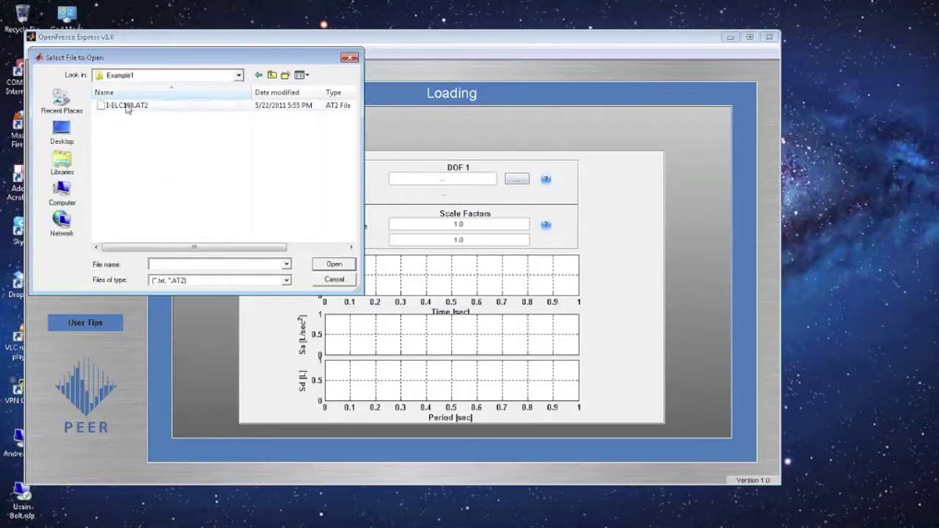
{"action": "left_click", "coordinate": [126, 108]}
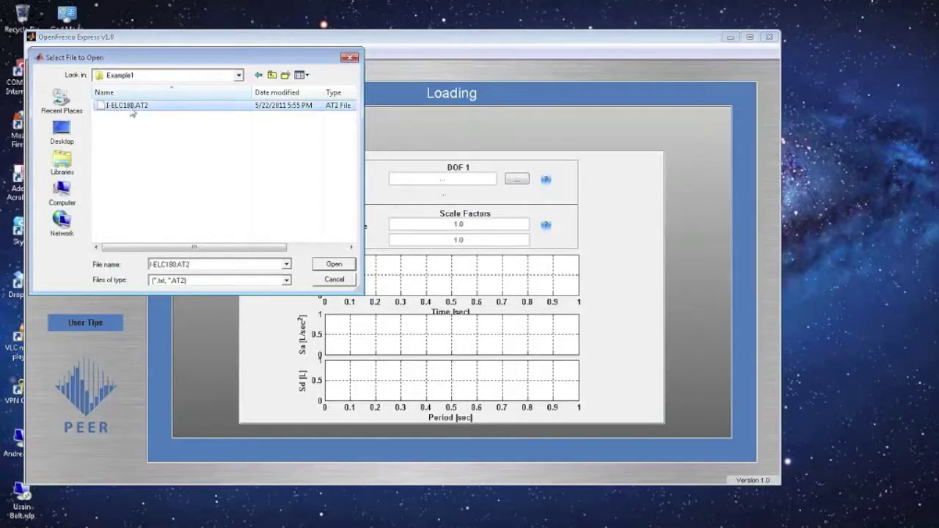
{"action": "left_click", "coordinate": [334, 264]}
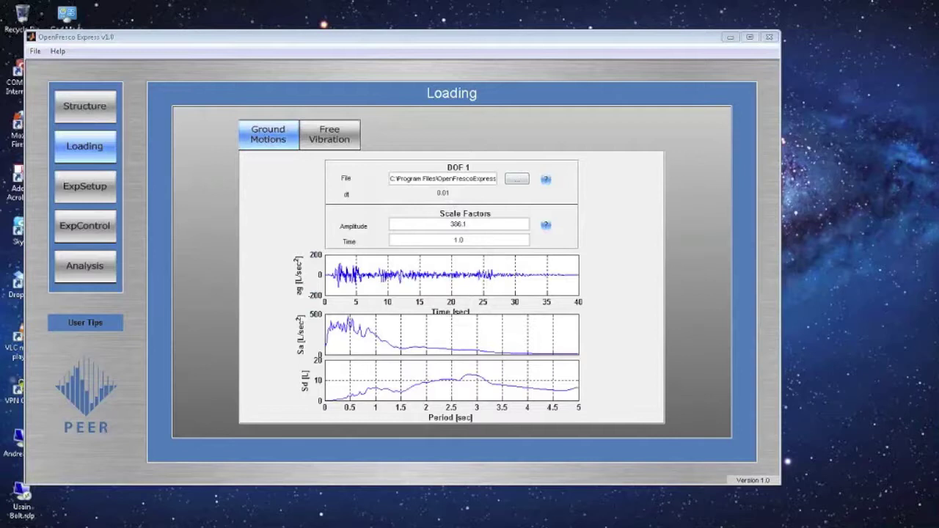
- Examine enlarged plots of the ground acceleration history, the acceleration spectrum and the displacement spectrum, closing each one
{"action": "left_click", "coordinate": [434, 291]}
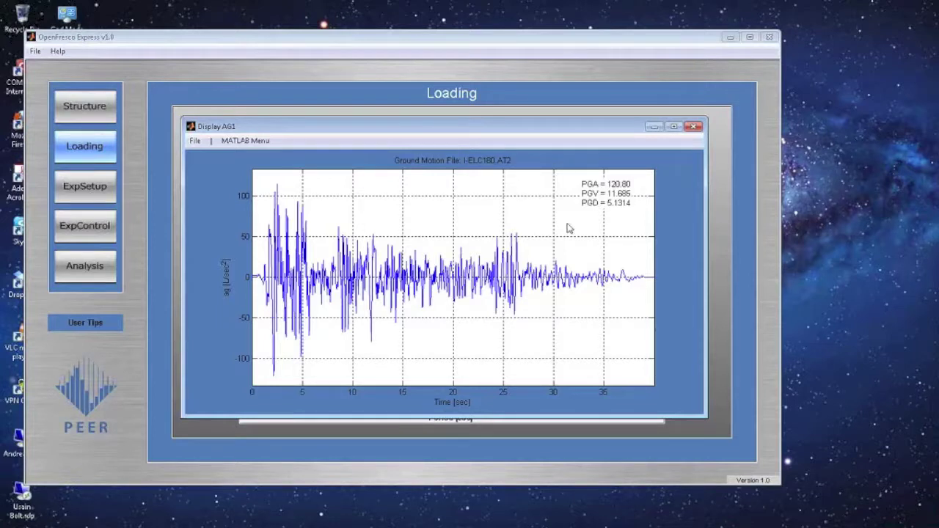
{"action": "left_click", "coordinate": [693, 130]}
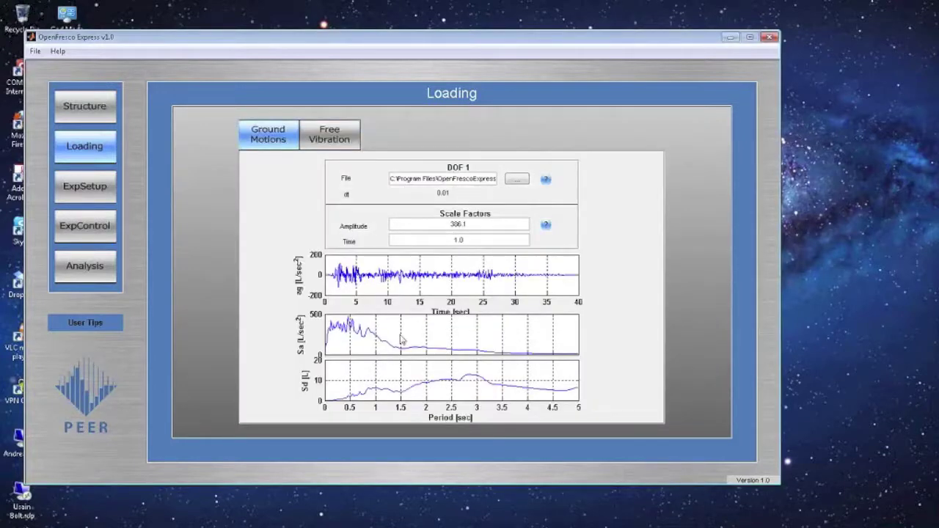
{"action": "left_click", "coordinate": [415, 329]}
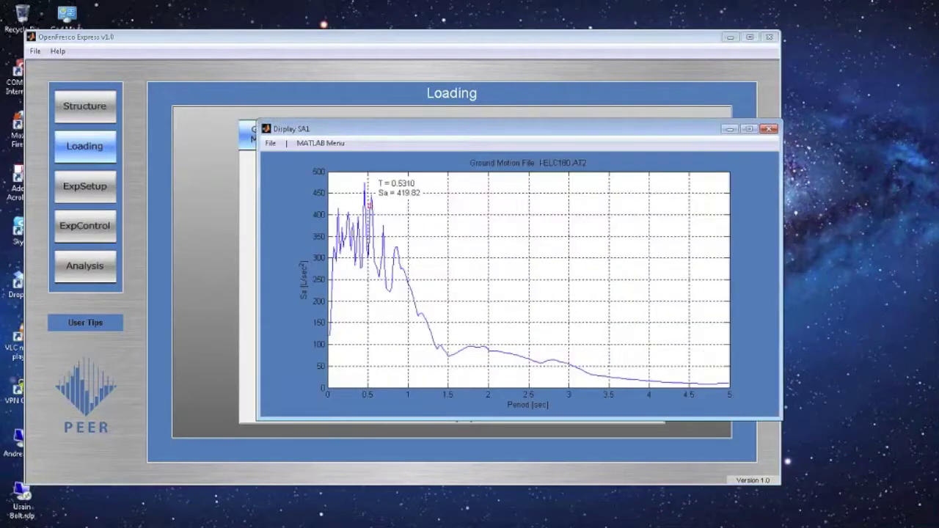
{"action": "left_click_drag", "start_coordinate": [449, 133], "coordinate": [380, 125]}
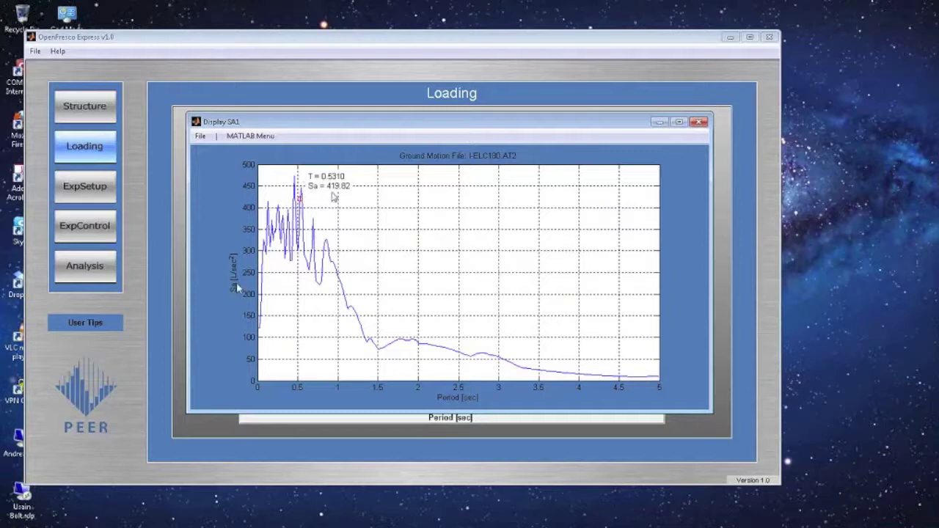
{"action": "left_click", "coordinate": [701, 123]}
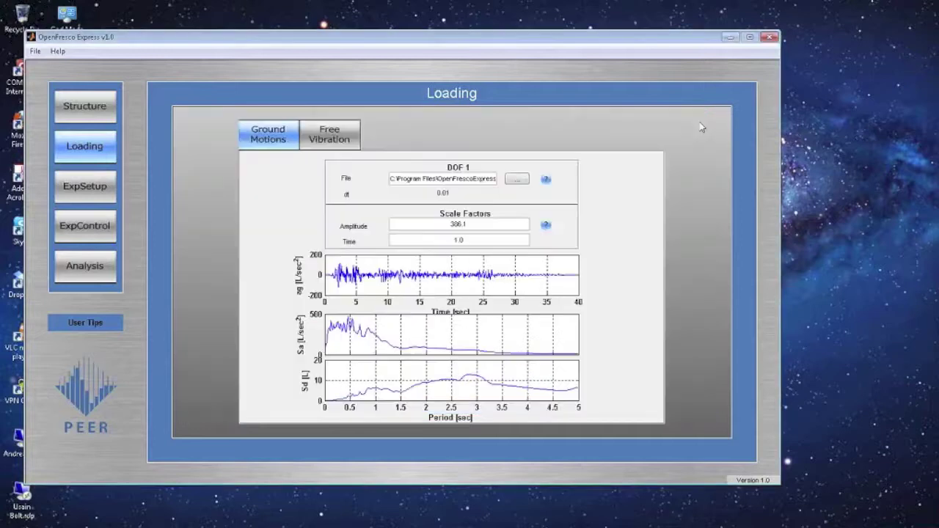
{"action": "left_click", "coordinate": [393, 370]}
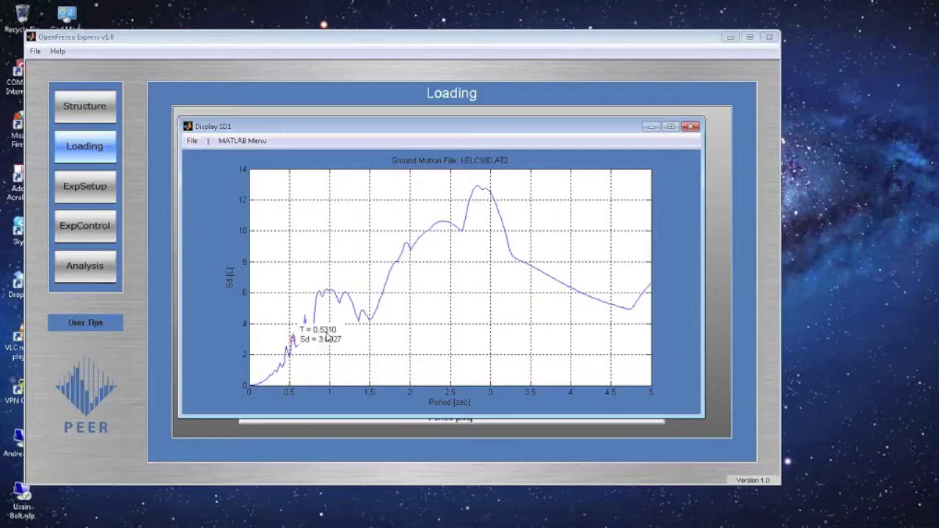
{"action": "left_click", "coordinate": [692, 129]}
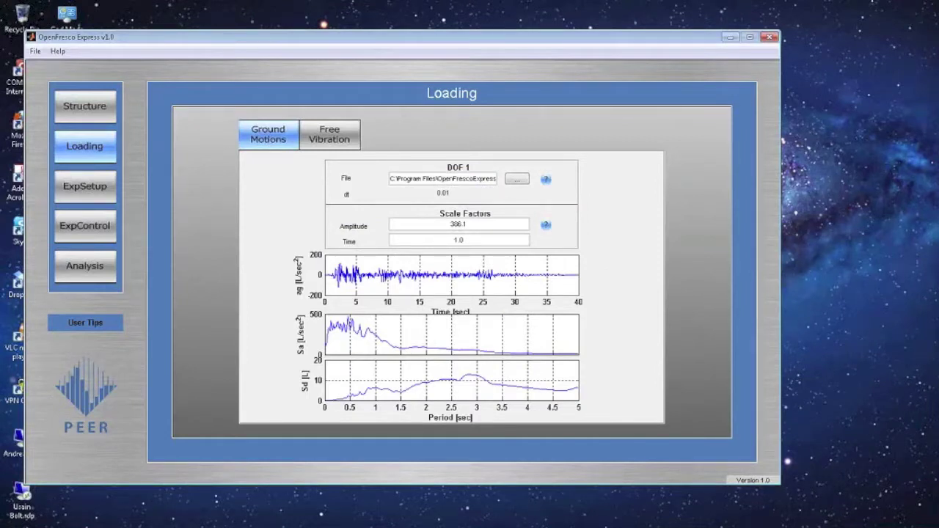
- Review the experimental setup and the Real Controller options of the experimental control, returning to Simulation mode
{"action": "left_click", "coordinate": [101, 196]}
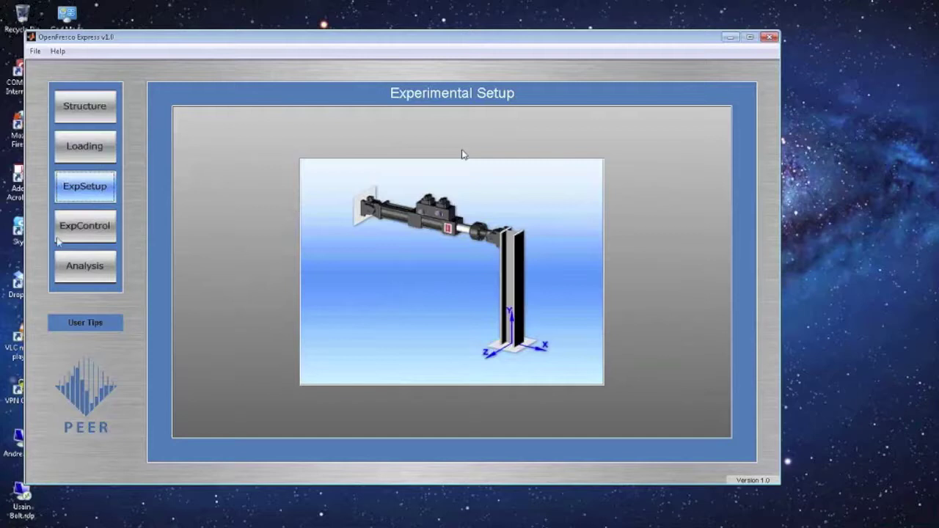
{"action": "left_click", "coordinate": [88, 226]}
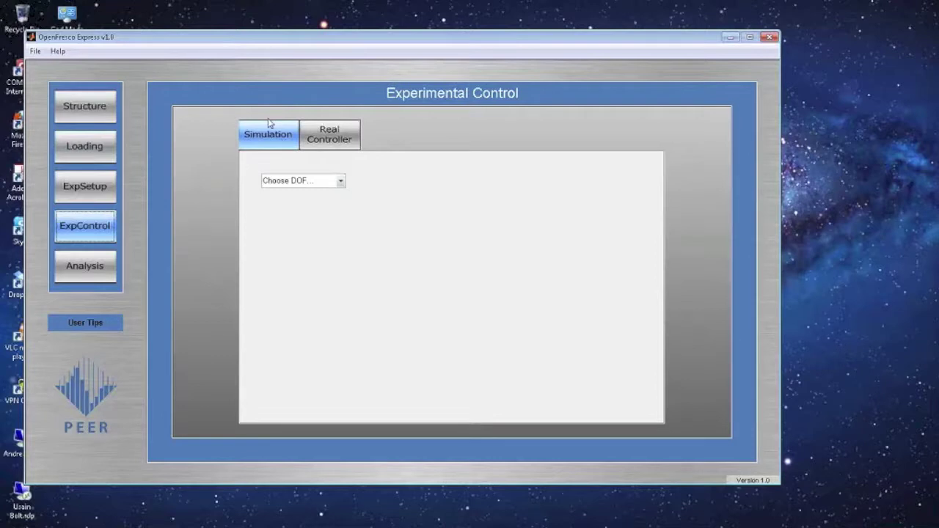
{"action": "left_click", "coordinate": [344, 139]}
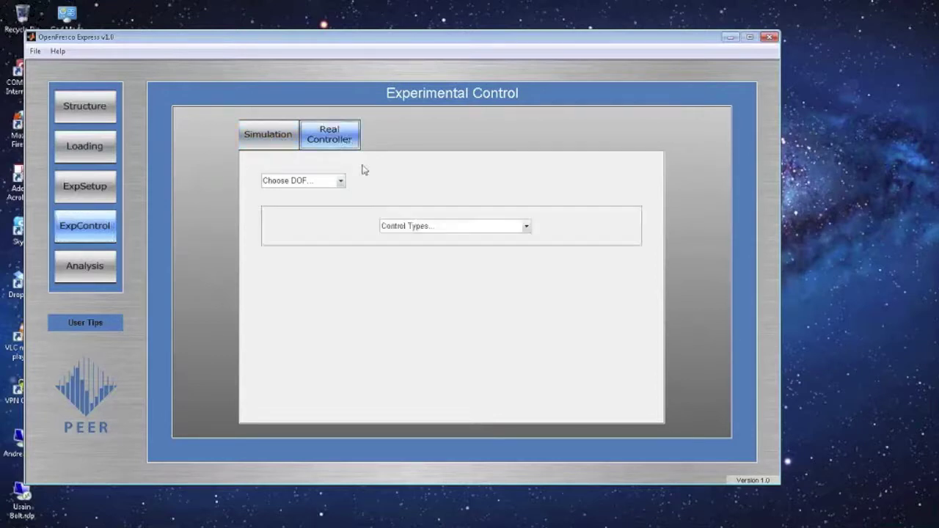
{"action": "left_click", "coordinate": [286, 136]}
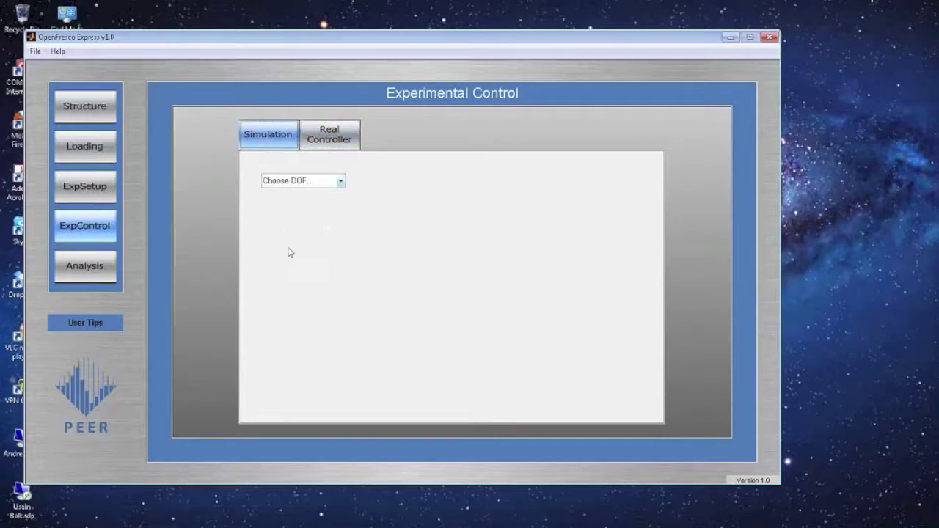
- Choose DOF 1 for the simulated experimental control and set its control type to SimUniaxialMaterial
{"action": "left_click", "coordinate": [340, 180]}
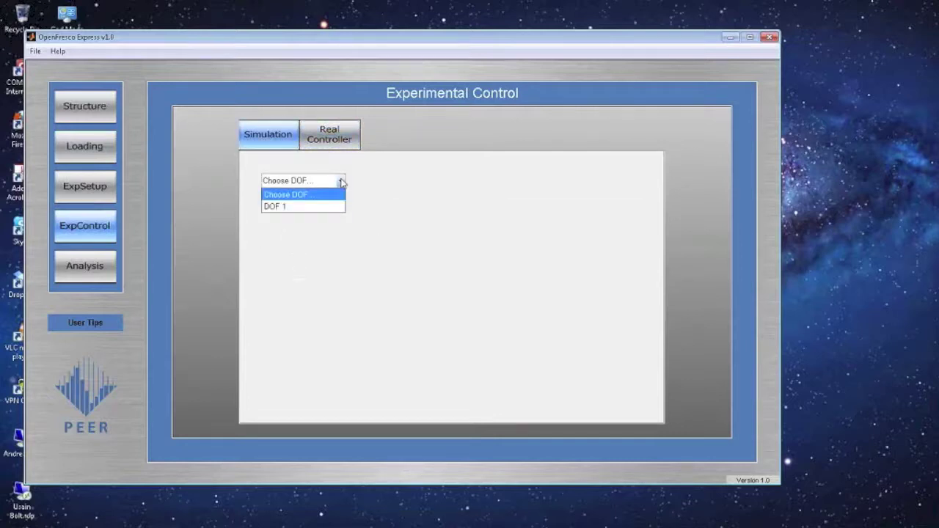
{"action": "left_click", "coordinate": [298, 212]}
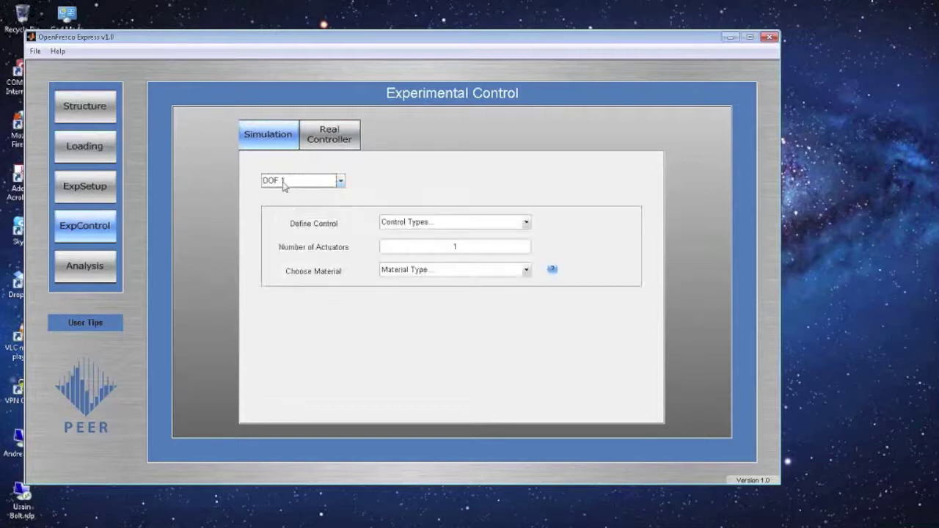
{"action": "left_click", "coordinate": [464, 226]}
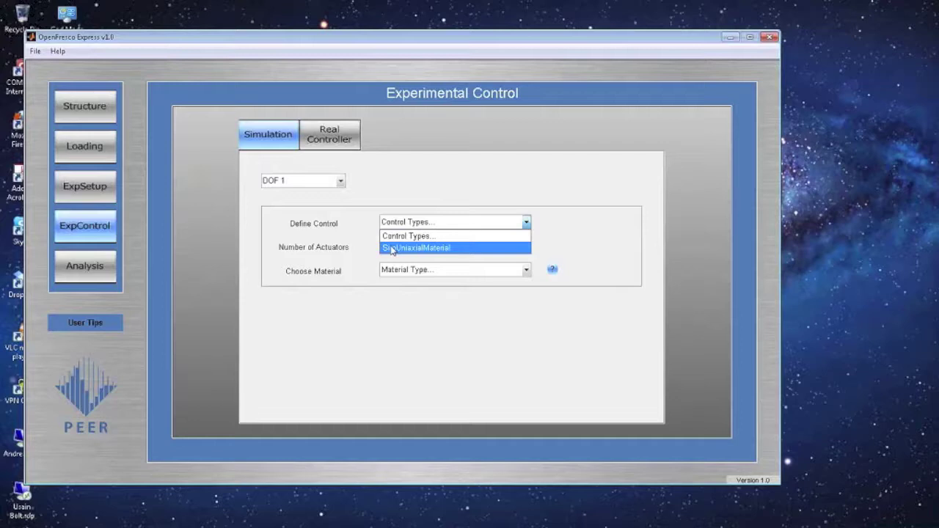
{"action": "left_click", "coordinate": [421, 248]}
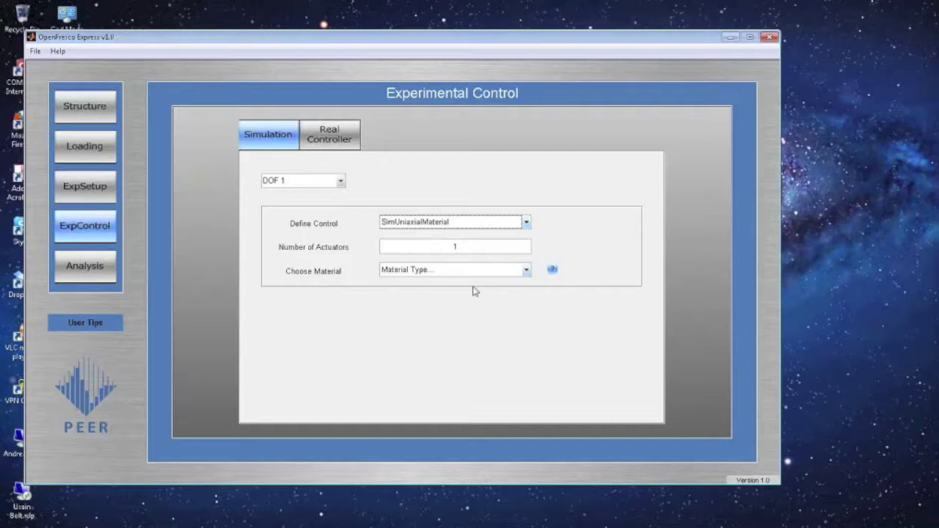
- Give the simulated control a Steel - Bilinear material with a yield strength of 1.5 and a strain hardening ratio of 0.01
{"action": "left_click", "coordinate": [526, 270]}
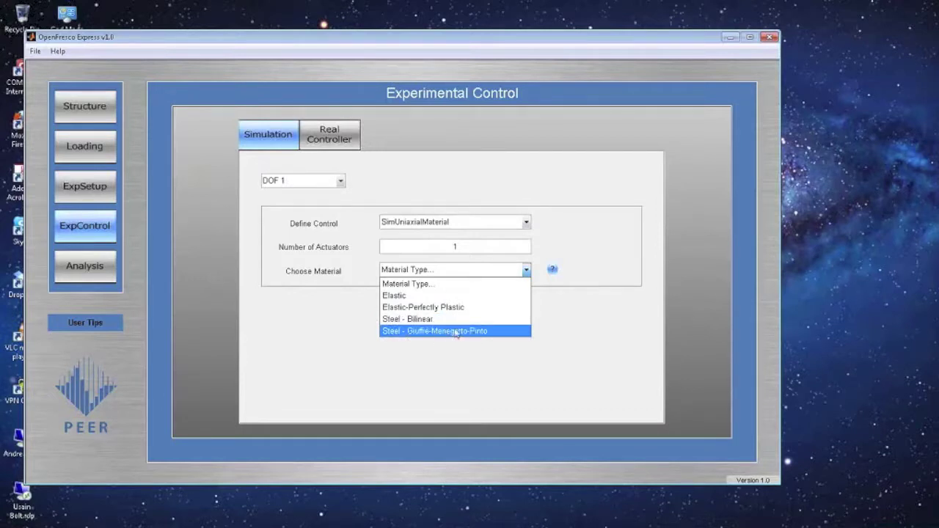
{"action": "left_click", "coordinate": [411, 320]}
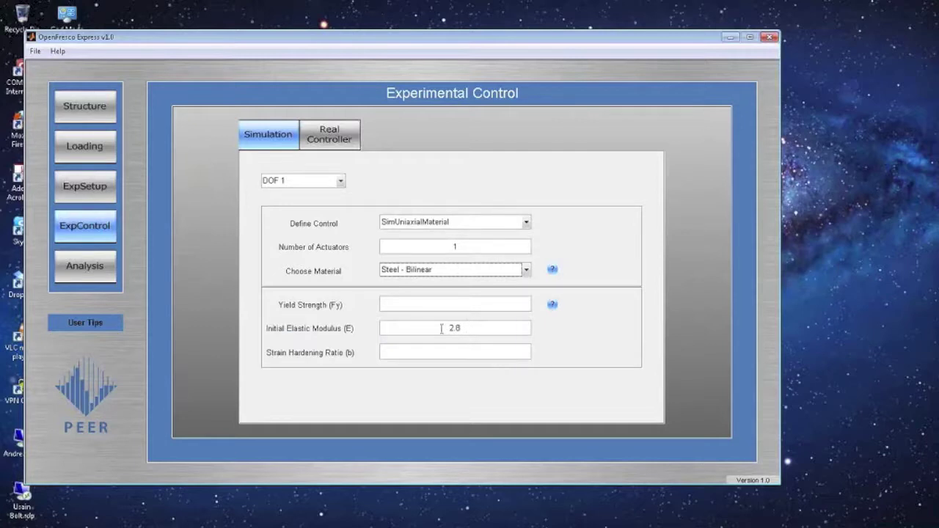
{"action": "left_click", "coordinate": [456, 304]}
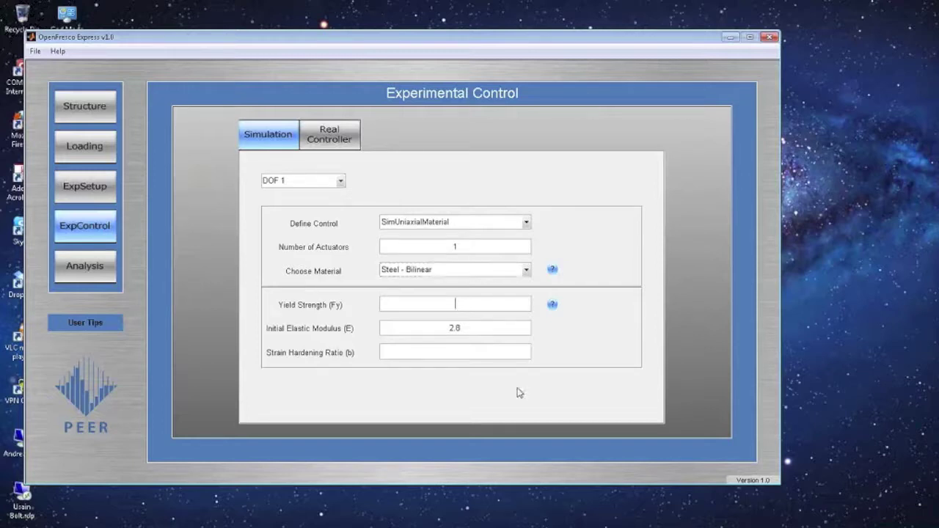
{"action": "type", "text": "1.5"}
{"action": "type", "text": "0.01"}
- Switch the experimental control to the Real Controller options and define its control type as MTSCsi
{"action": "left_click", "coordinate": [344, 140]}
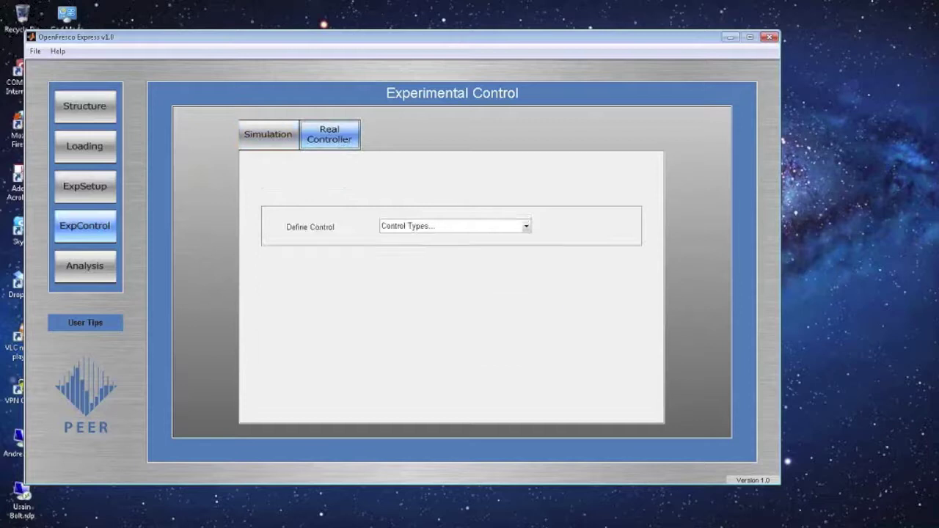
{"action": "left_click", "coordinate": [446, 229]}
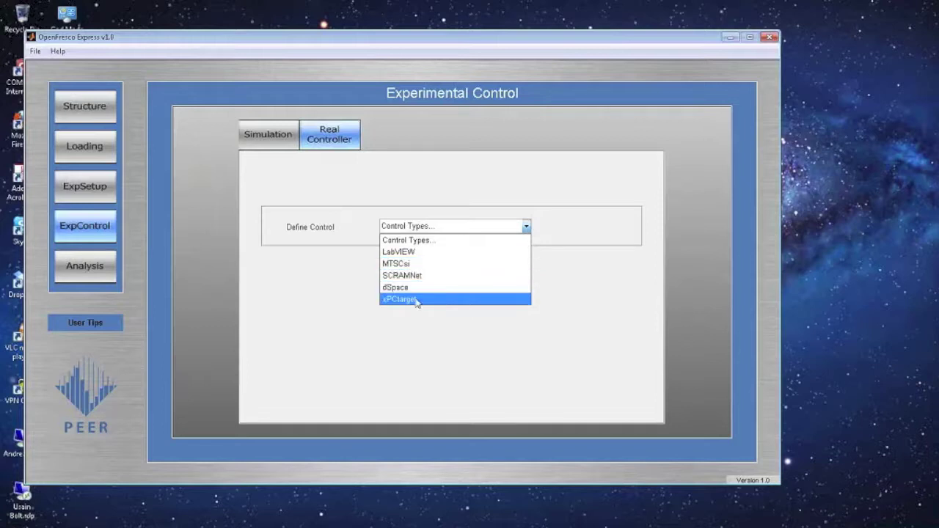
{"action": "left_click", "coordinate": [397, 268]}
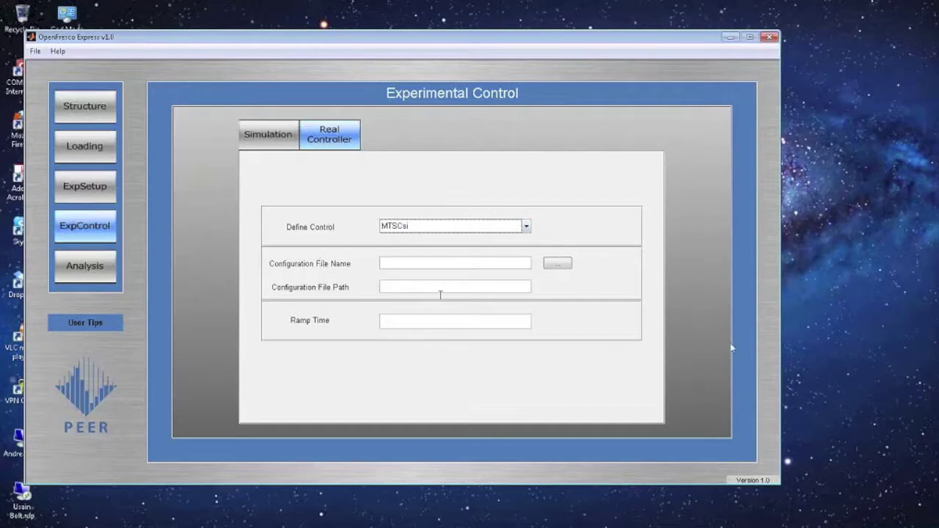
- Load the MTSCsi configuration file OpenFresco_mNEES.mtscs from the OneBayFrame folder, under MTS_CSI, OpenFresco and MtsCsi_Example in the Documents library
{"action": "left_click", "coordinate": [557, 263]}
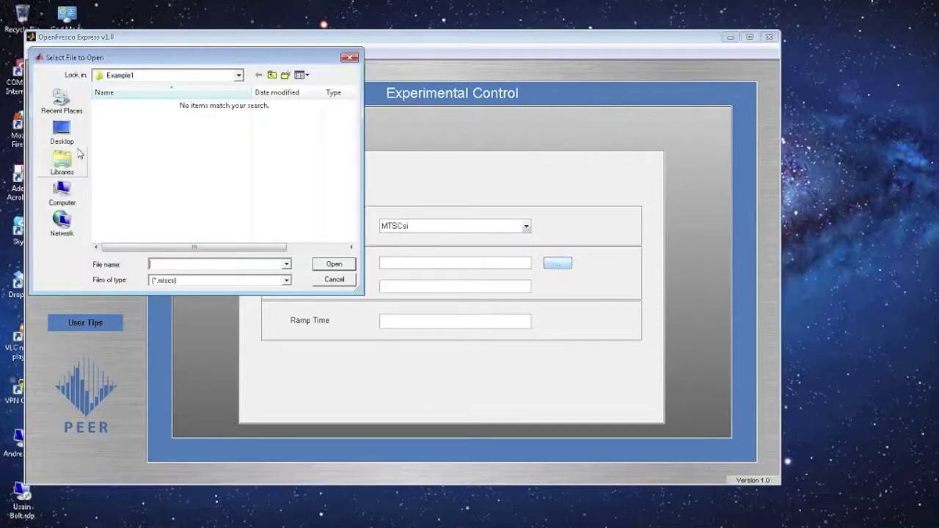
{"action": "left_click", "coordinate": [61, 192]}
{"action": "left_click", "coordinate": [62, 162]}
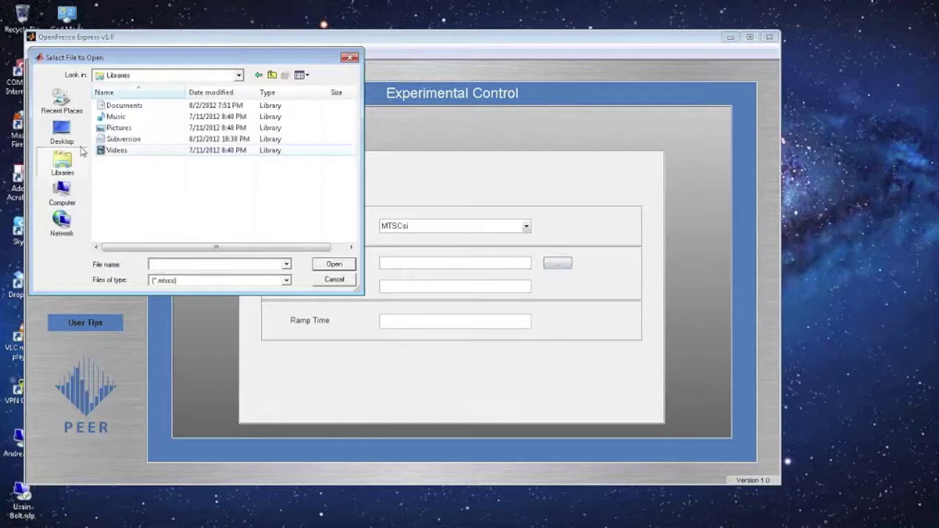
{"action": "double_click", "coordinate": [127, 107]}
{"action": "scroll", "coordinate": [154, 193], "scroll_direction": "down", "scroll_amount": 2}
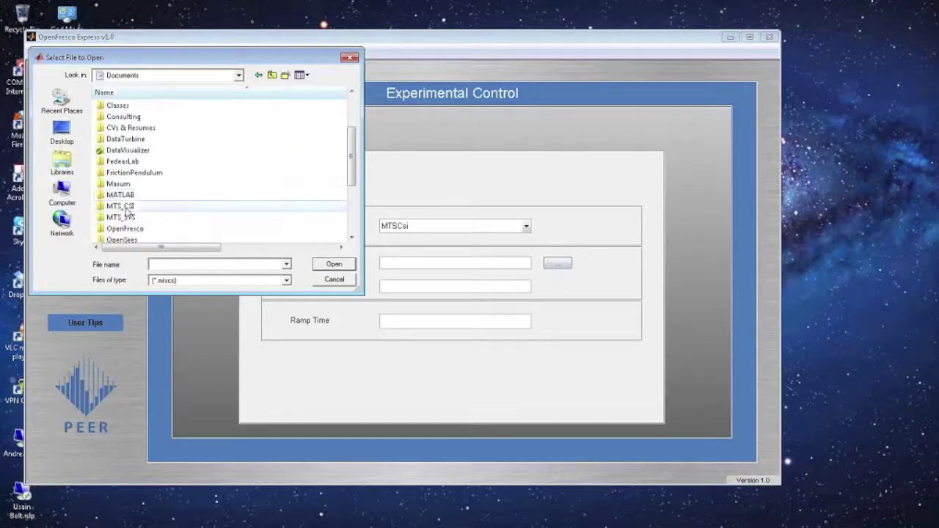
{"action": "double_click", "coordinate": [125, 208]}
{"action": "double_click", "coordinate": [122, 129]}
{"action": "double_click", "coordinate": [132, 105]}
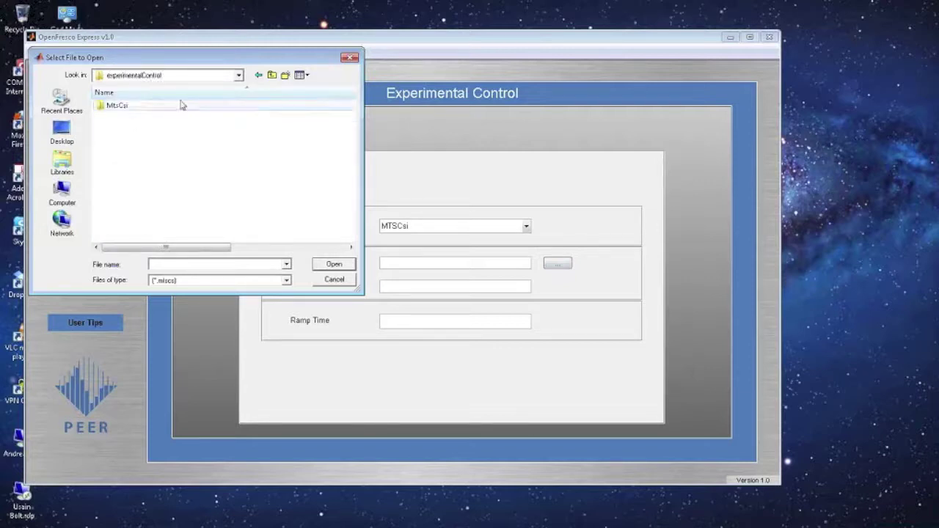
{"action": "left_click", "coordinate": [271, 75]}
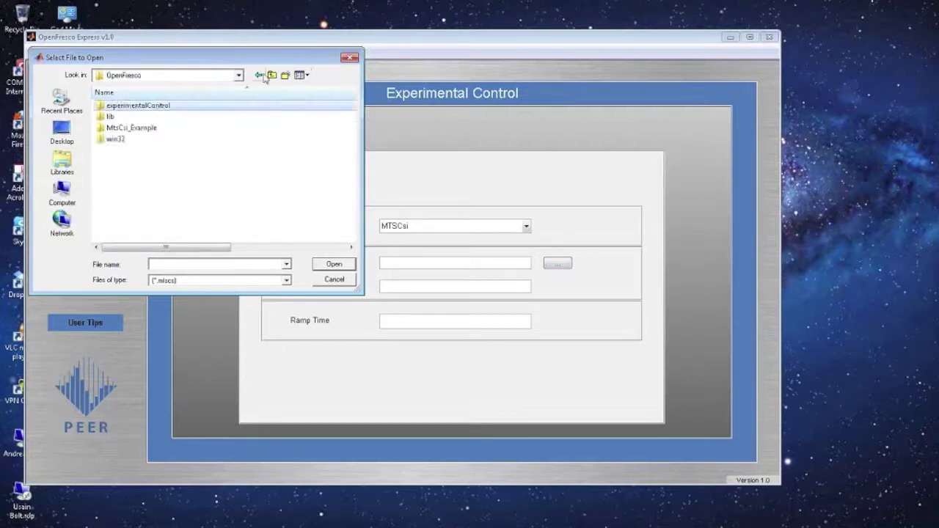
{"action": "double_click", "coordinate": [147, 131]}
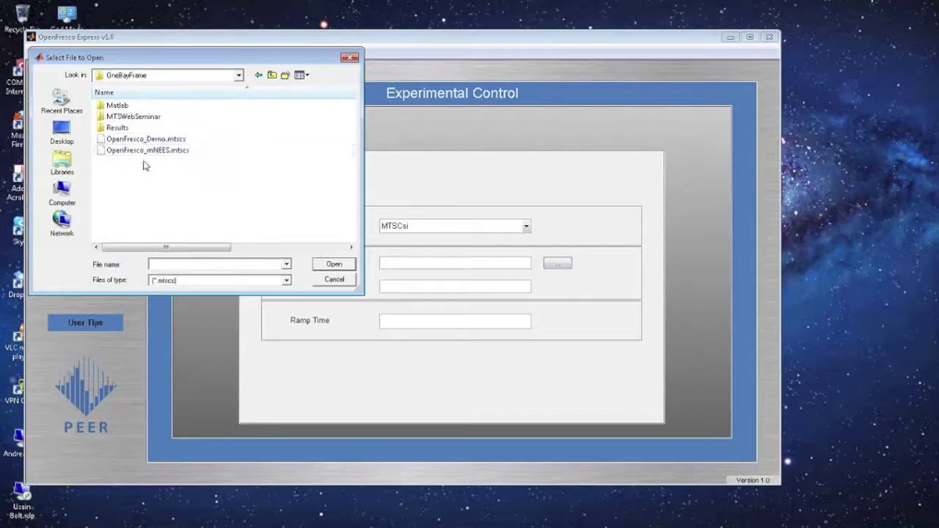
{"action": "left_click", "coordinate": [153, 152]}
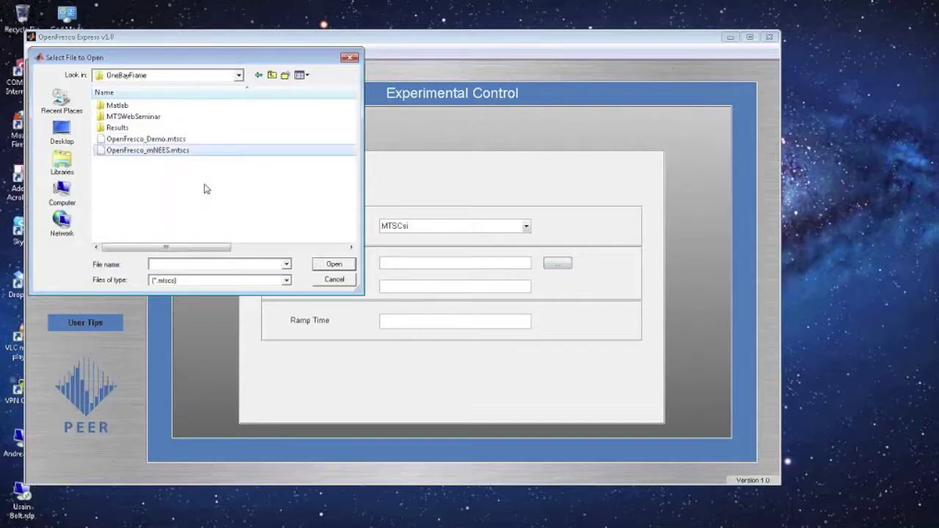
{"action": "left_click", "coordinate": [122, 151]}
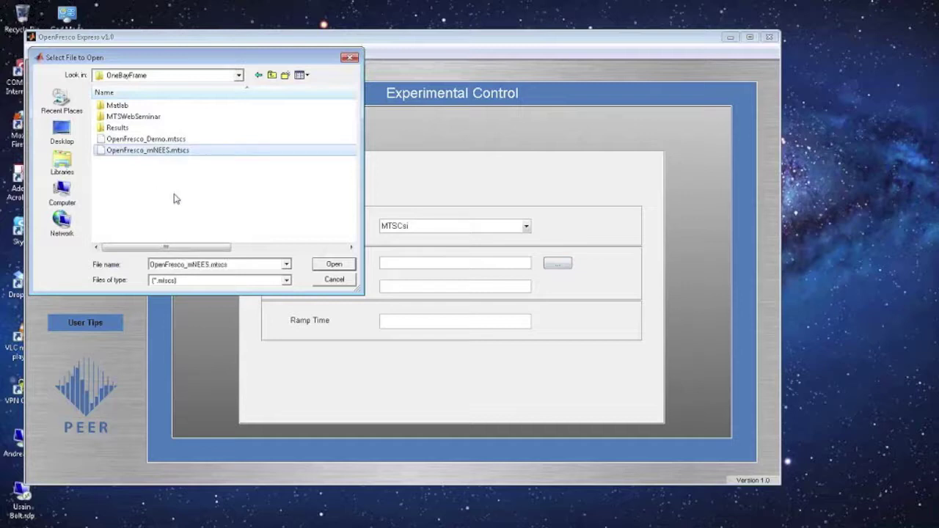
{"action": "left_click", "coordinate": [322, 269]}
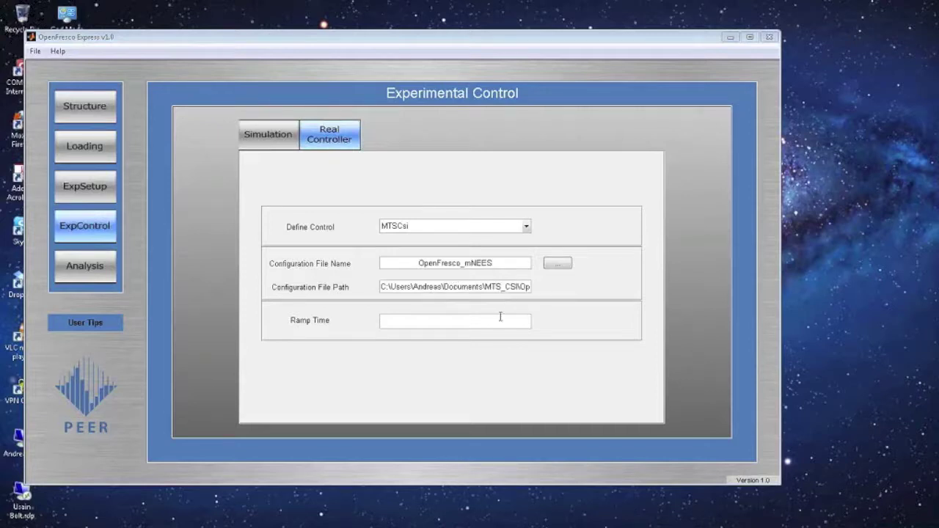
- Set the real controller's ramp time to 0.1 and return the experimental control to Simulation mode
{"action": "left_click", "coordinate": [476, 320]}
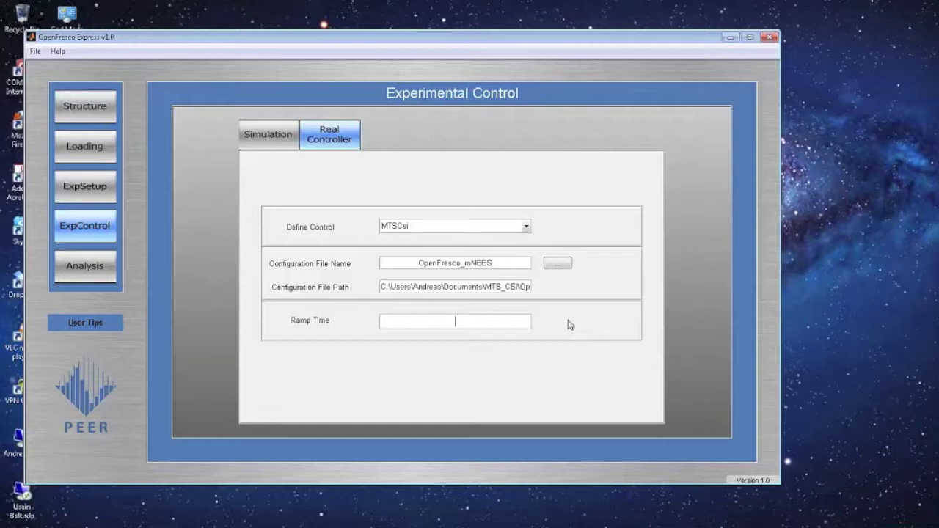
{"action": "type", "text": "0.1"}
{"action": "left_click", "coordinate": [261, 138]}
{"action": "left_click", "coordinate": [325, 143]}
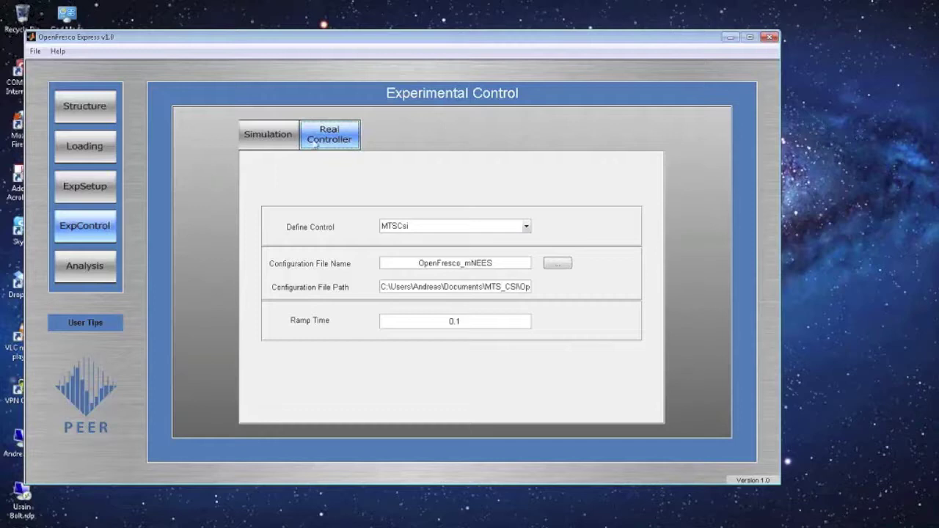
{"action": "left_click", "coordinate": [270, 138]}
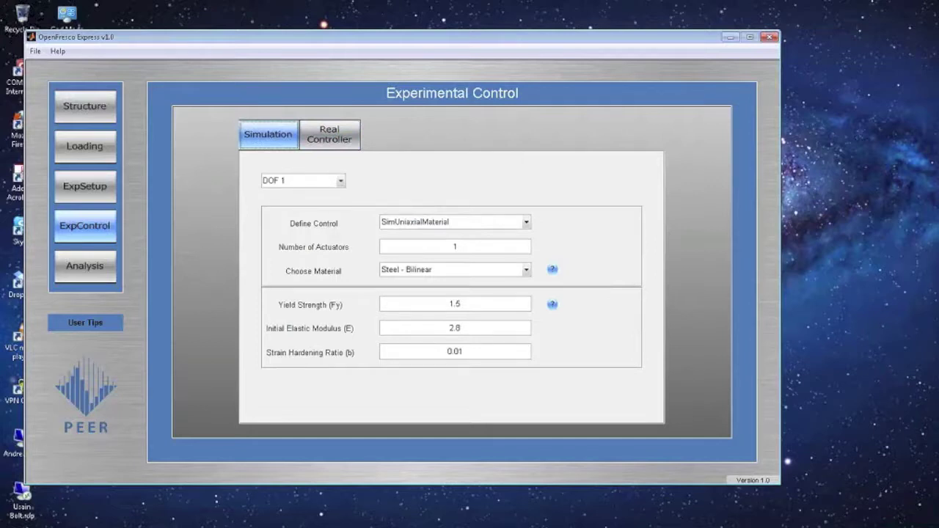
- In the analysis settings, use a time step dt of 0.01 and write the model's TCL file
{"action": "left_click", "coordinate": [89, 273]}
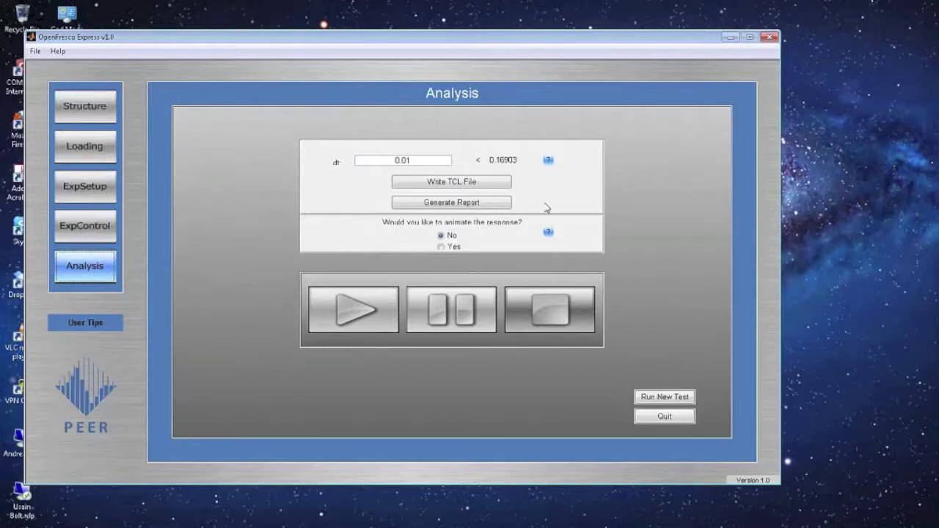
{"action": "left_click", "coordinate": [412, 160]}
{"action": "key", "text": "BackSpace"}
{"action": "mouse_move", "coordinate": [549, 162]}
{"action": "mouse_move", "coordinate": [552, 164]}
{"action": "left_click", "coordinate": [487, 190]}
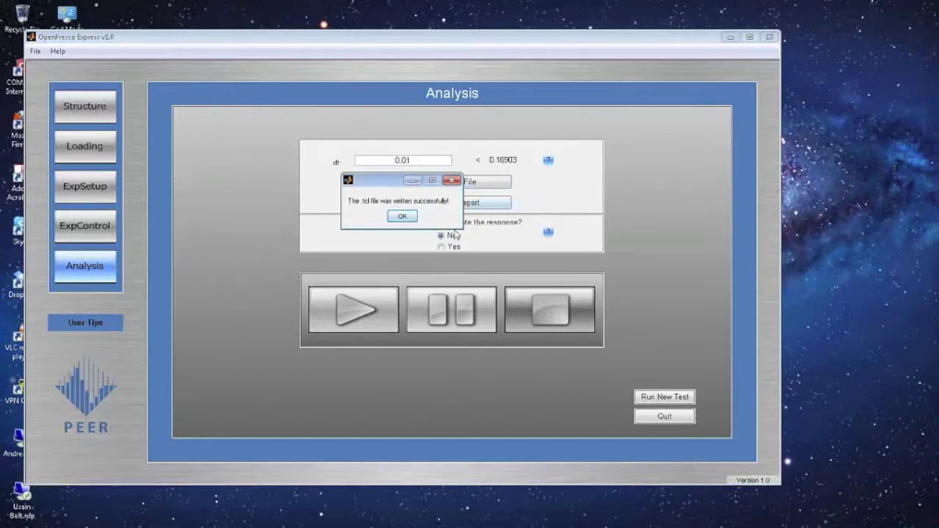
{"action": "left_click", "coordinate": [400, 217]}
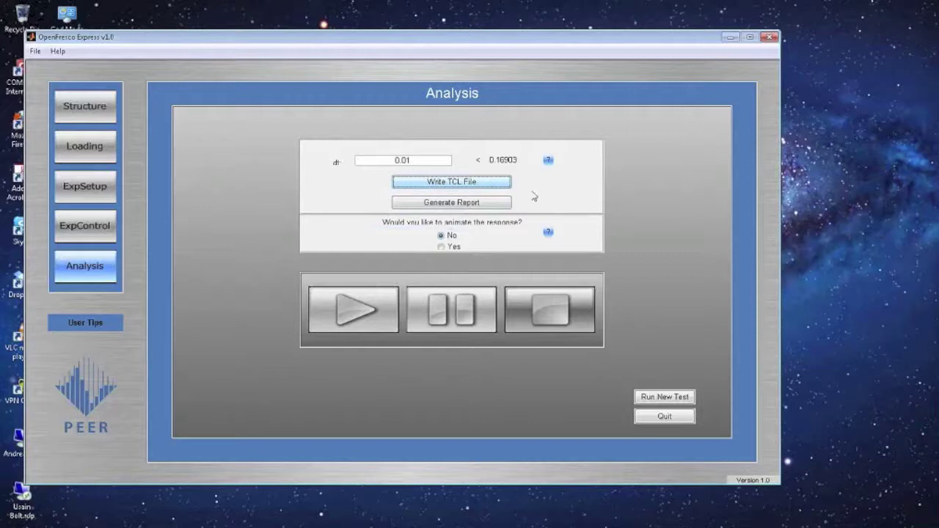
- Generate the input summary report, read it from the model properties through the analysis properties, and close it
{"action": "left_click", "coordinate": [462, 208]}
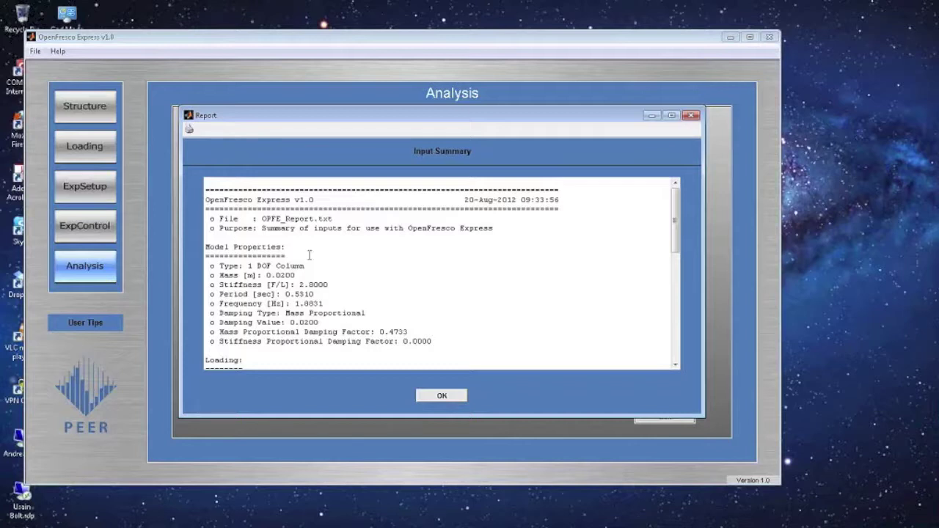
{"action": "left_click_drag", "start_coordinate": [674, 237], "coordinate": [675, 295]}
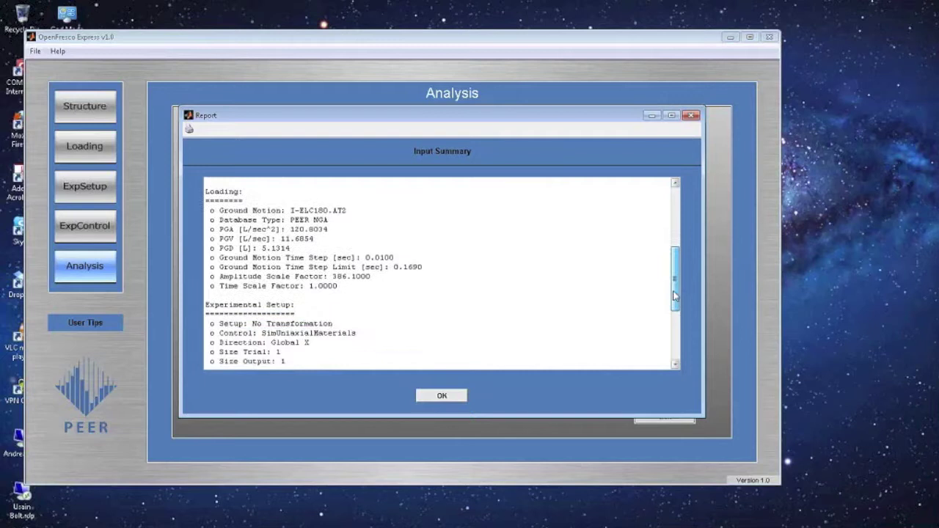
{"action": "left_click_drag", "start_coordinate": [675, 296], "coordinate": [680, 363]}
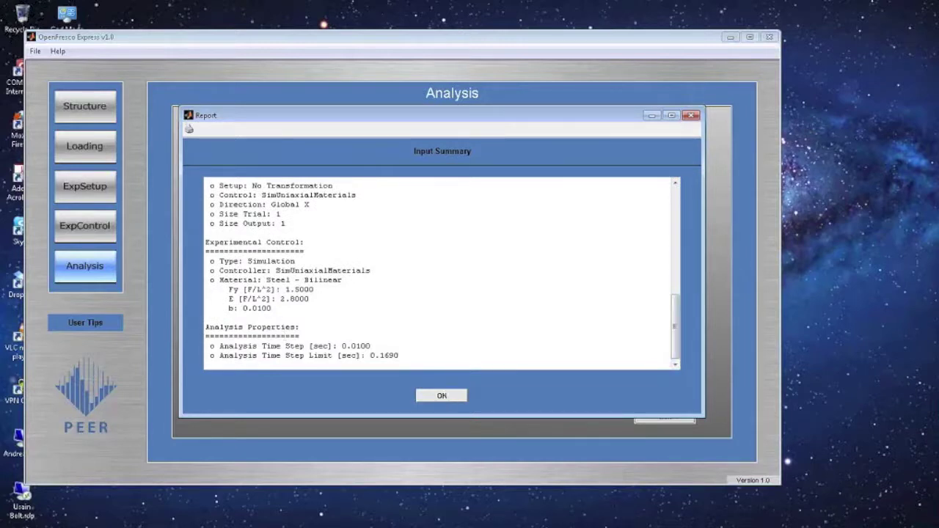
{"action": "left_click", "coordinate": [450, 397]}
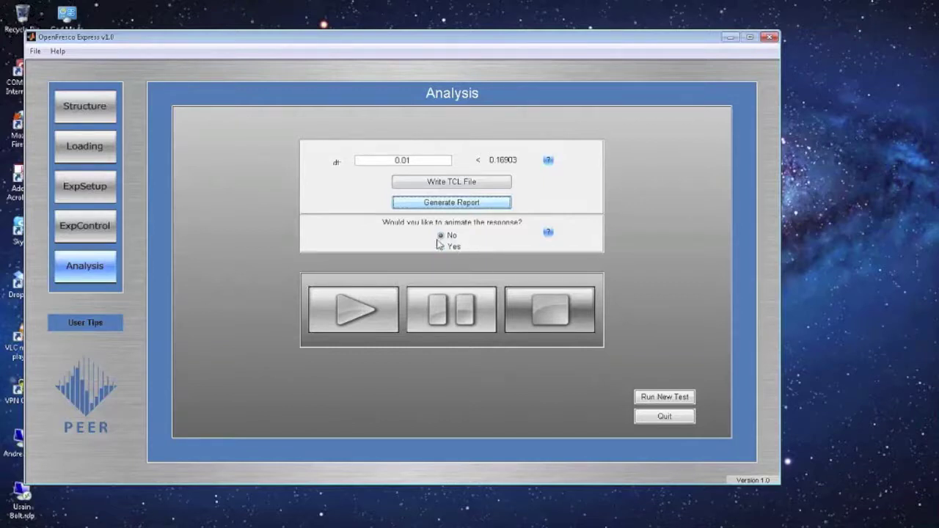
- Run the analysis without animation, minimize the OpenSees console, and pause the run partway through the ground motion
{"action": "left_click", "coordinate": [346, 310]}
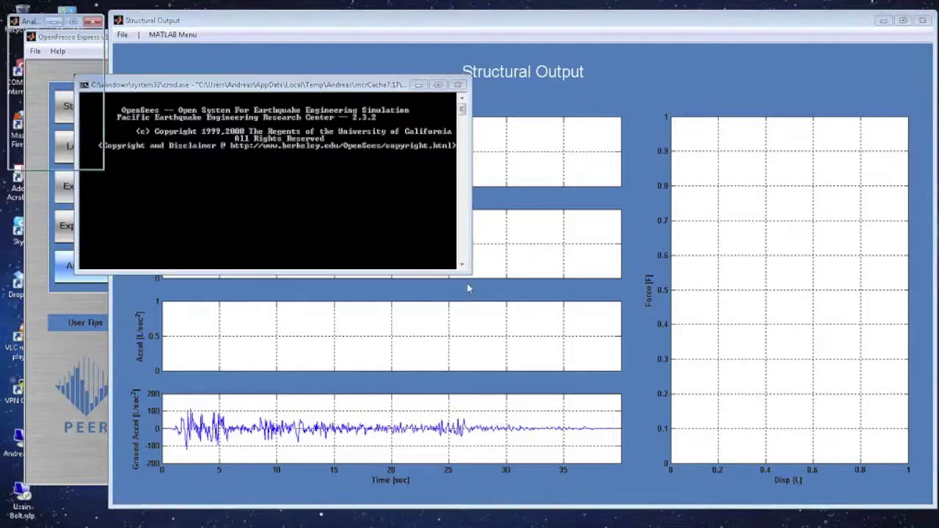
{"action": "left_click", "coordinate": [419, 85]}
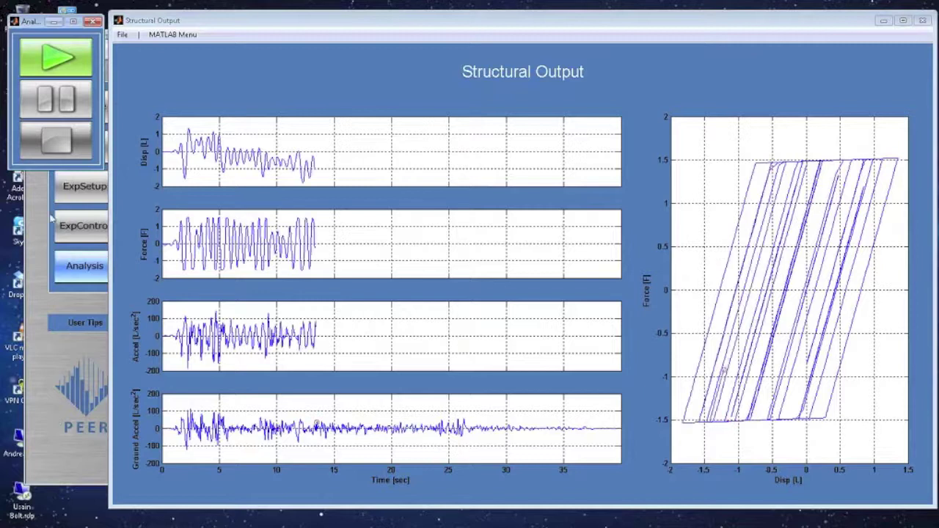
{"action": "left_click", "coordinate": [57, 103]}
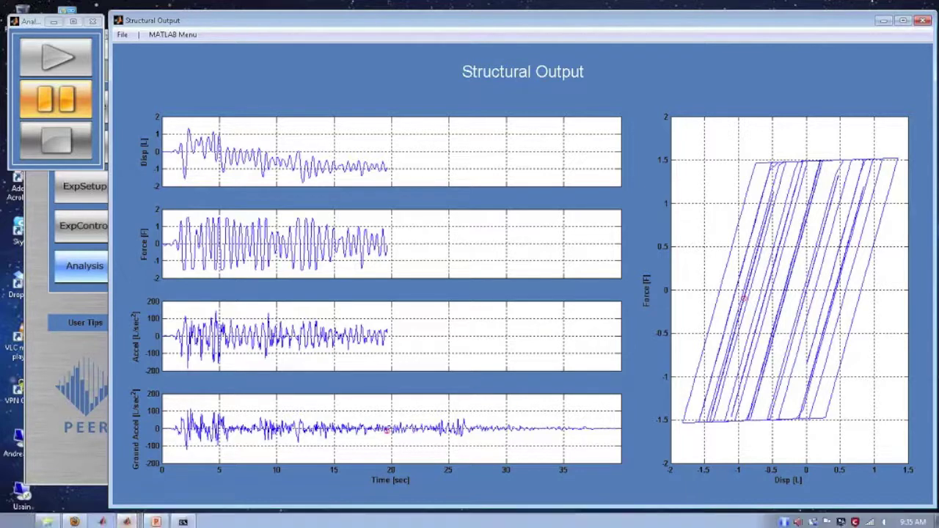
- Bring up the Error Monitors window and examine the displacement error, Fourier amplitude, command-versus-measured and tracking indicator plots
{"action": "mouse_move", "coordinate": [85, 521]}
{"action": "mouse_move", "coordinate": [127, 522]}
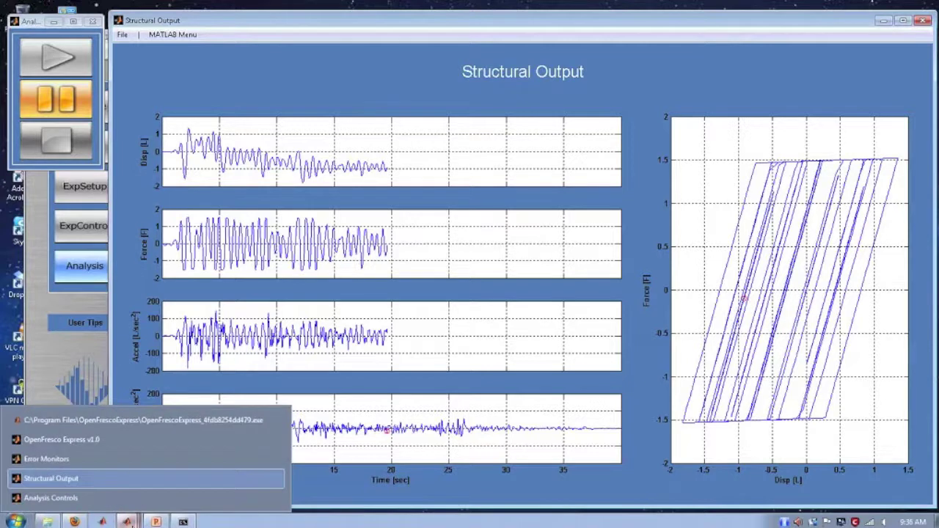
{"action": "left_click", "coordinate": [66, 459]}
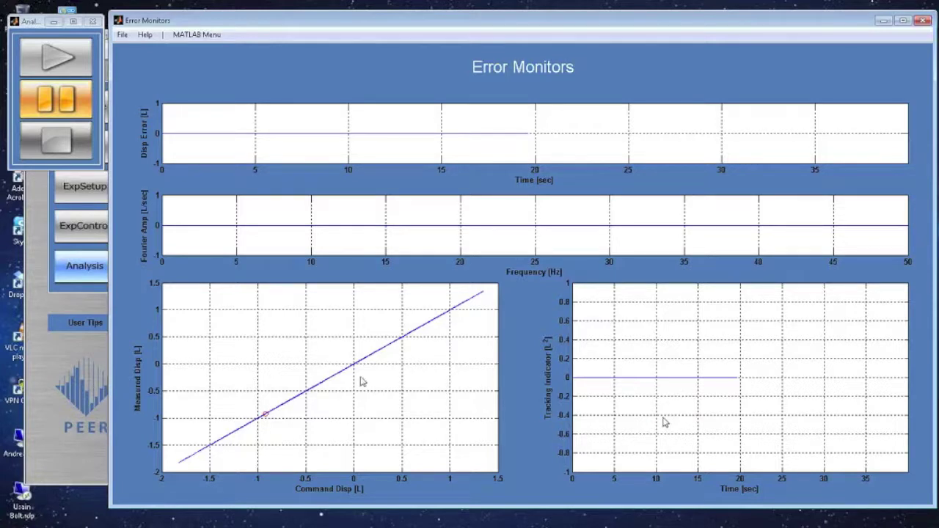
- Switch to the PowerPoint presentation and show slide 41, "Error Monitors: dispError and FFT"
{"action": "mouse_move", "coordinate": [128, 522]}
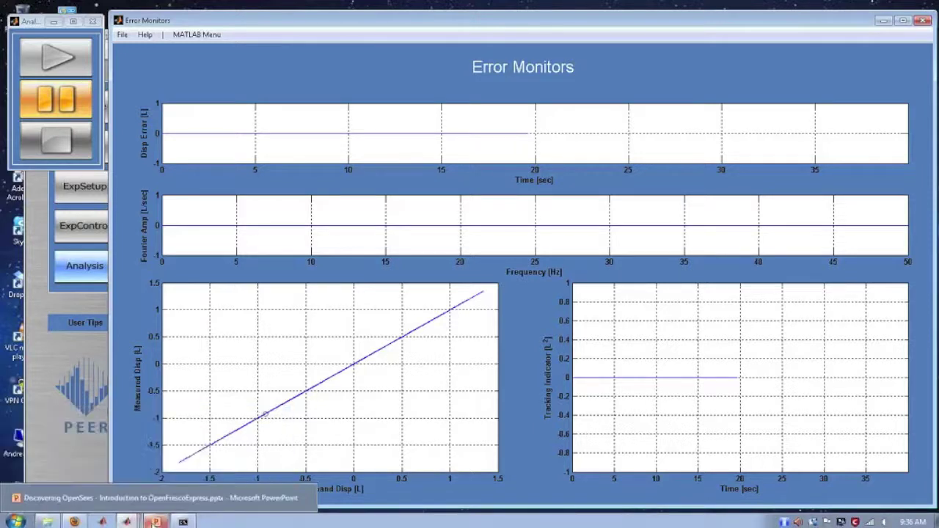
{"action": "left_click", "coordinate": [155, 522]}
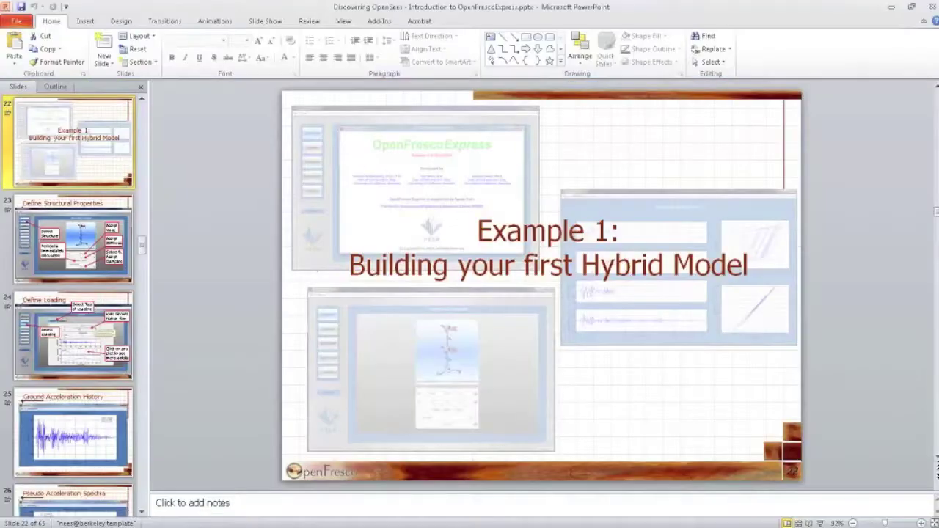
{"action": "left_click", "coordinate": [144, 466]}
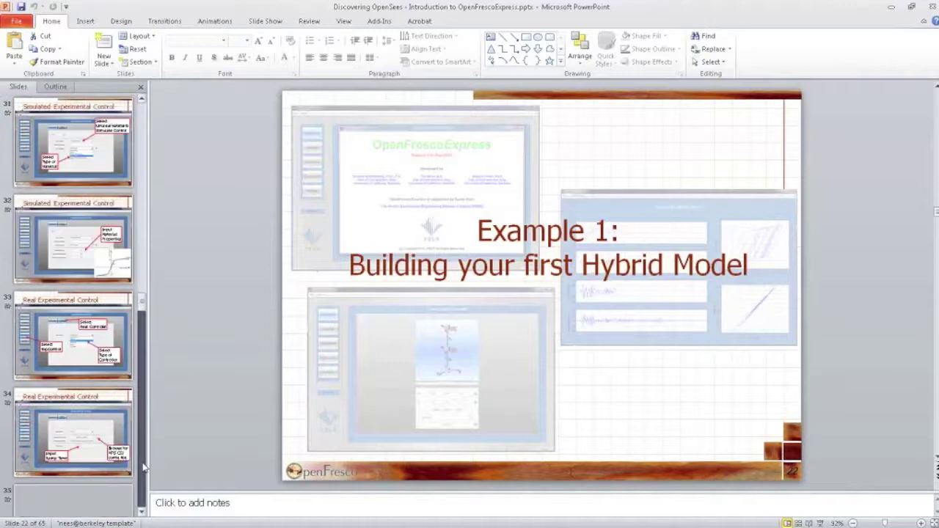
{"action": "left_click", "coordinate": [144, 466]}
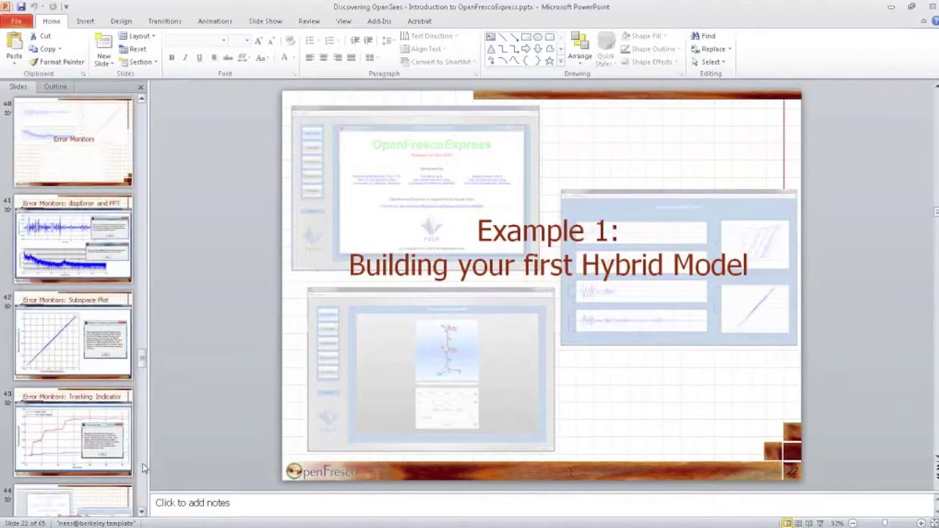
{"action": "left_click", "coordinate": [63, 256]}
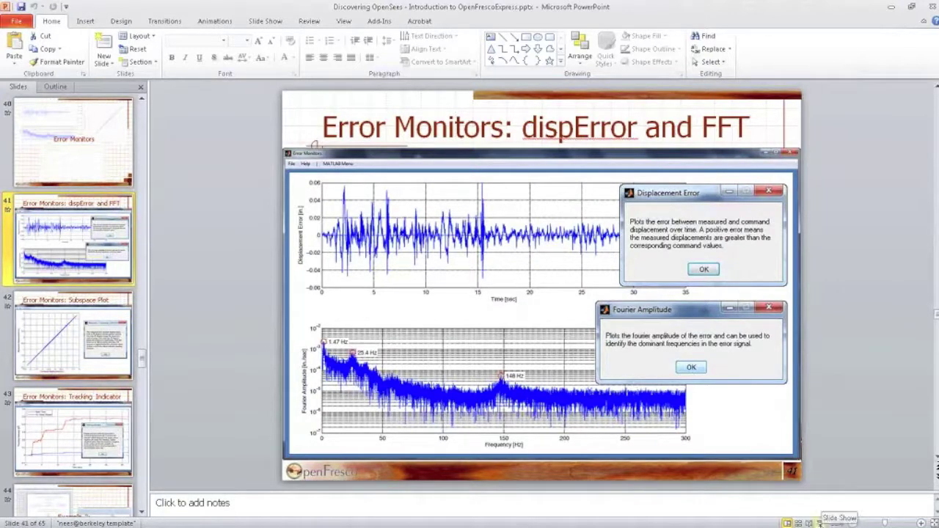
- Present the error monitor slides from slide 41 through the Example 2: Two Story Building title slide, and end the slide show
{"action": "left_click", "coordinate": [820, 523]}
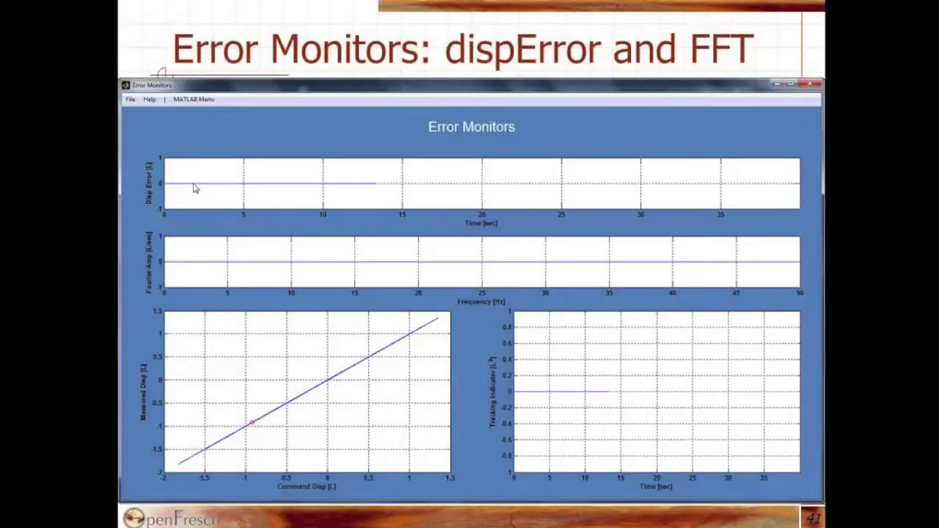
{"action": "key", "text": "Right"}
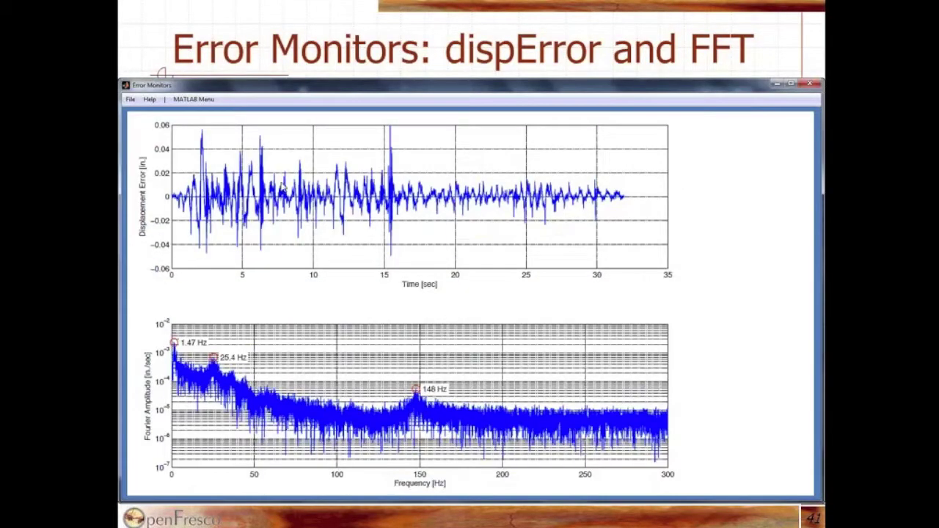
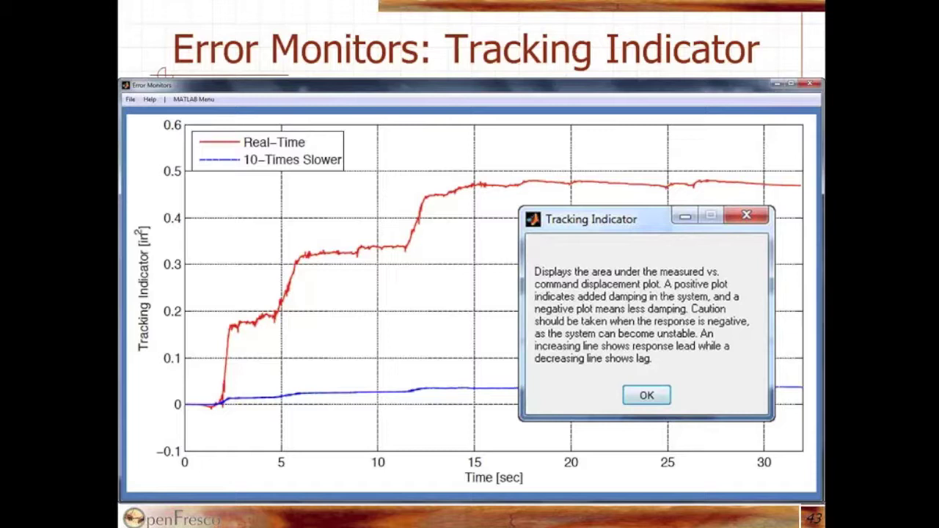
{"action": "key", "text": "Right"}
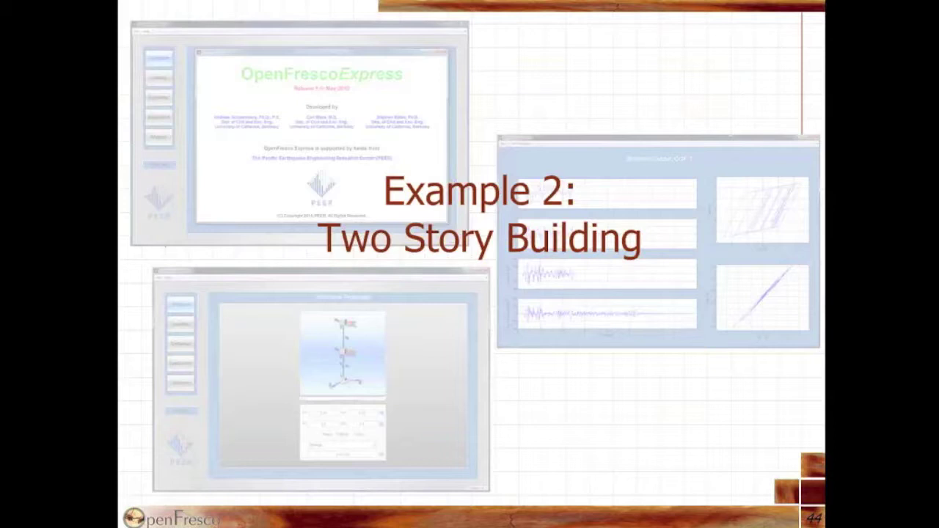
{"action": "key", "text": "Escape"}
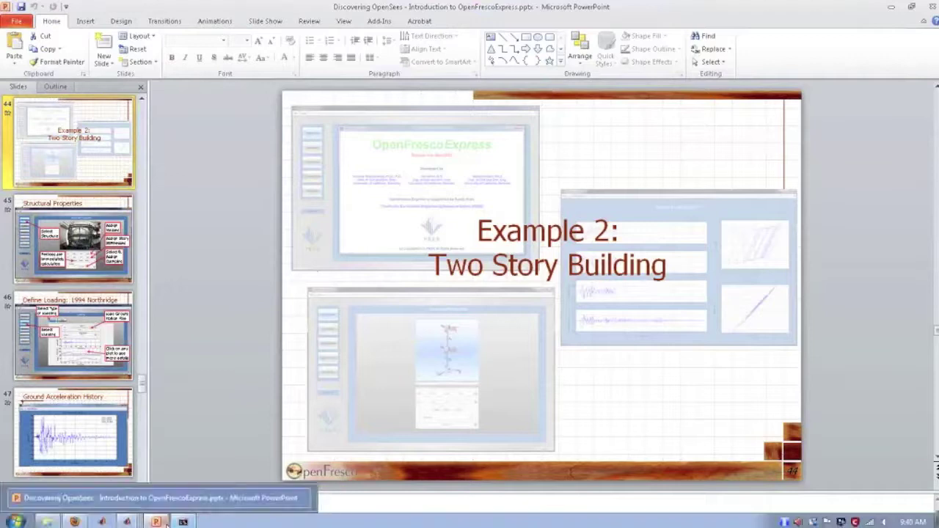
- Switch to the OpenFresco Express v1.0 window and minimize the PowerPoint presentation behind it
{"action": "right_click", "coordinate": [127, 522]}
{"action": "right_click", "coordinate": [127, 522]}
{"action": "right_click", "coordinate": [127, 521]}
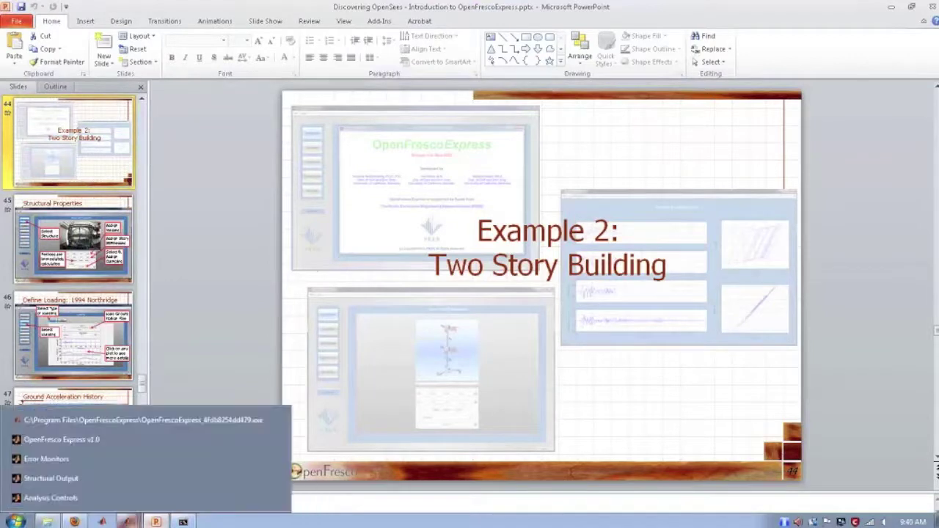
{"action": "left_click", "coordinate": [111, 445]}
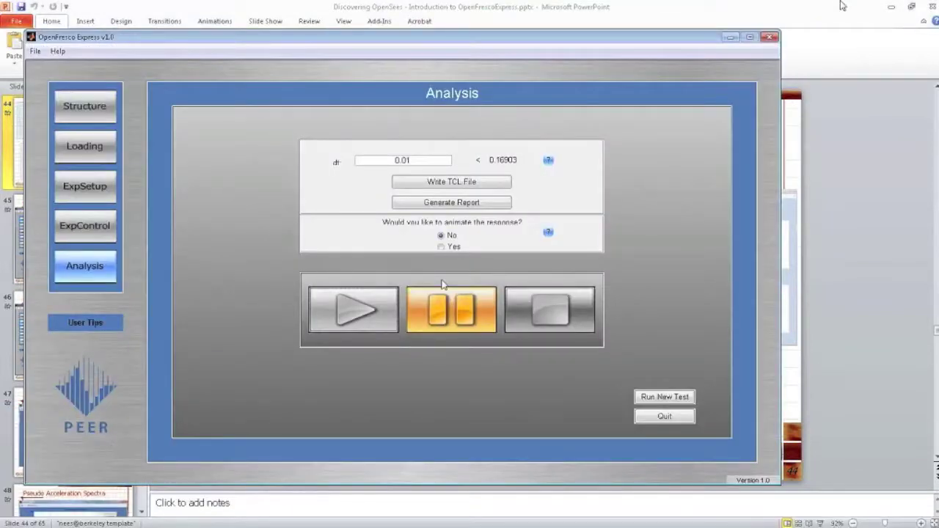
{"action": "left_click", "coordinate": [892, 7]}
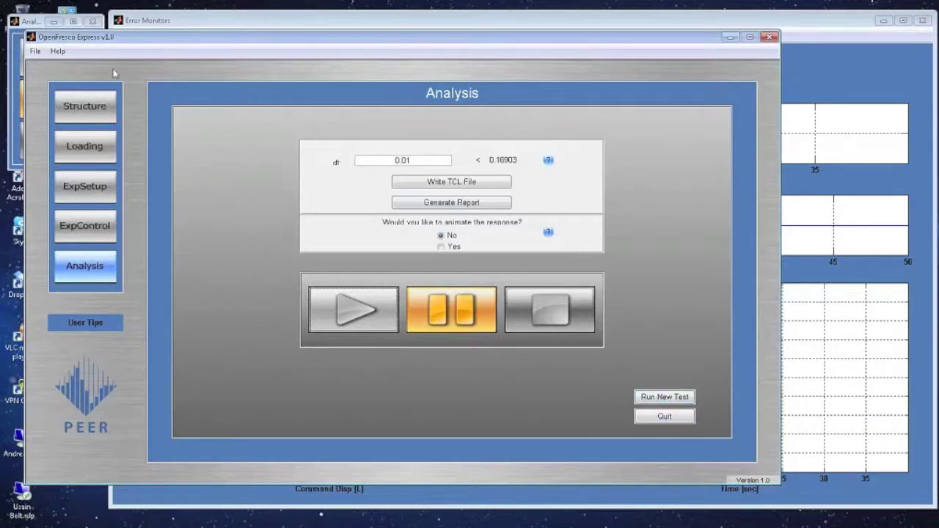
- Resume the paused analysis, let it run to completion, and decline saving the test results
{"action": "left_click", "coordinate": [31, 20]}
{"action": "left_click", "coordinate": [47, 64]}
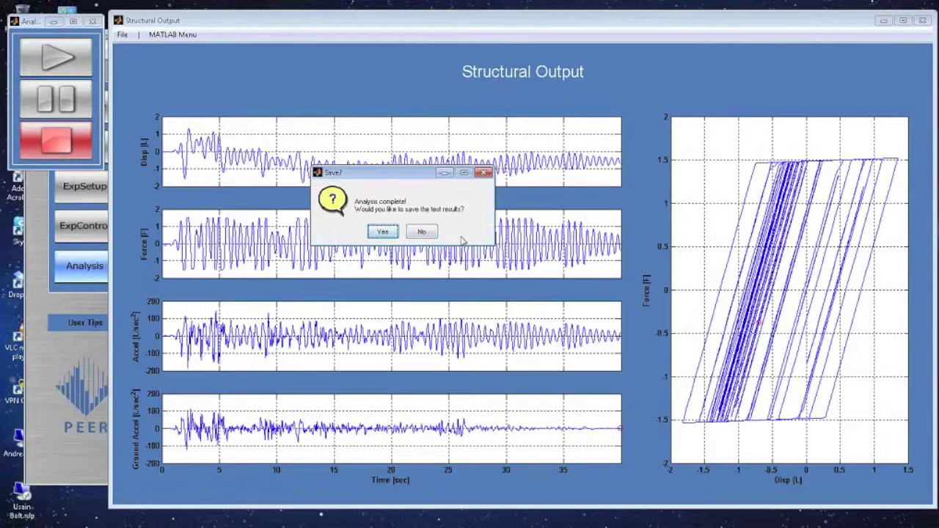
{"action": "left_click", "coordinate": [423, 232]}
- Reset the finished analysis for a new test, and quit OpenFresco Express
{"action": "left_click", "coordinate": [46, 351]}
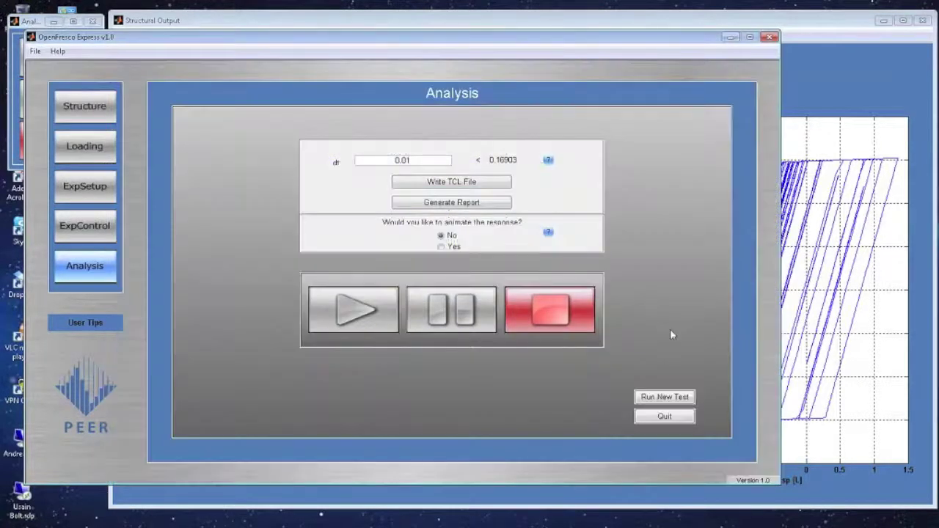
{"action": "left_click", "coordinate": [665, 397]}
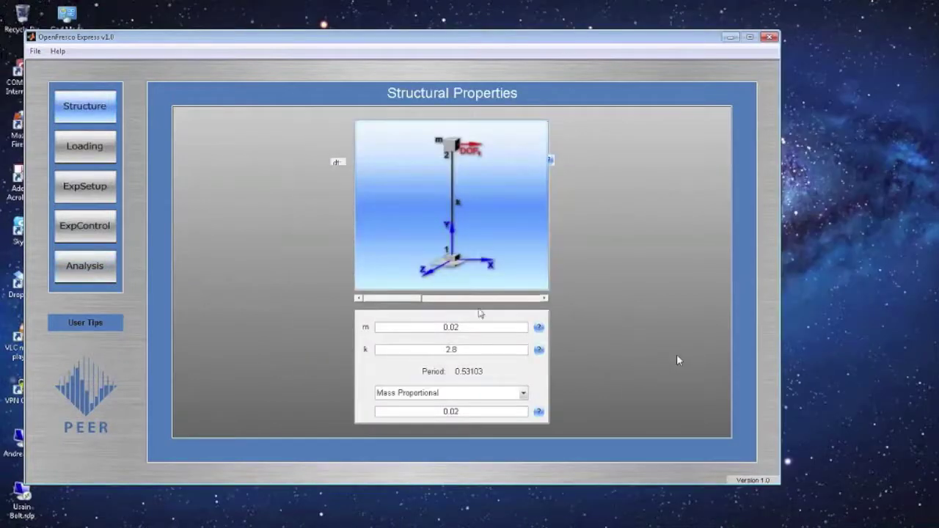
{"action": "left_click", "coordinate": [34, 51]}
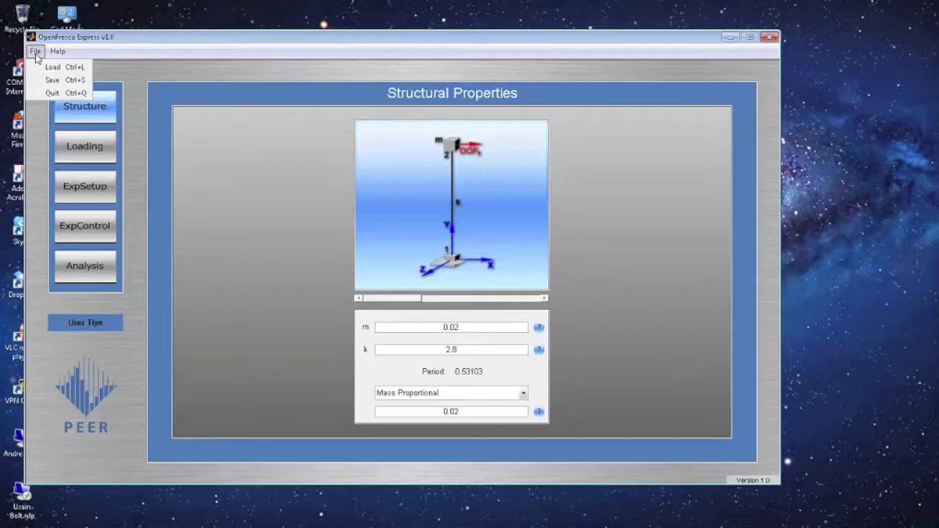
{"action": "left_click", "coordinate": [57, 99]}
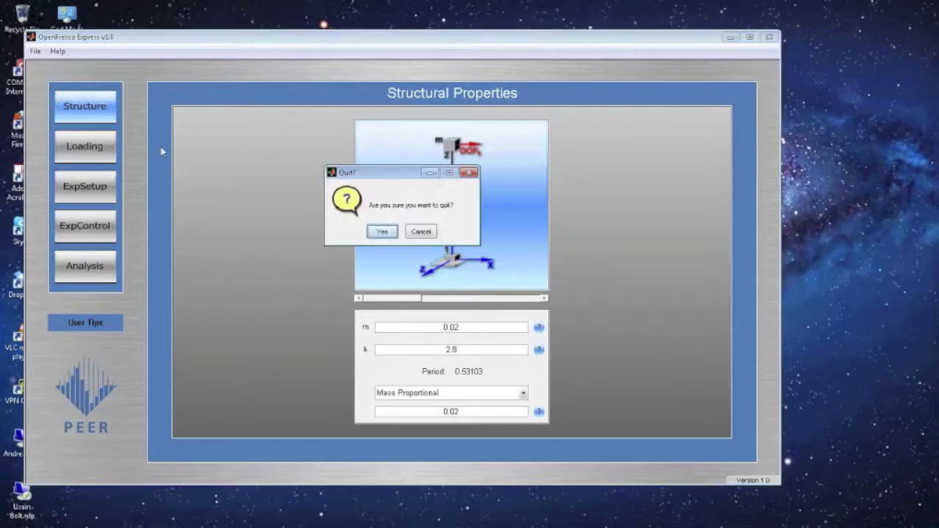
{"action": "left_click", "coordinate": [393, 233]}
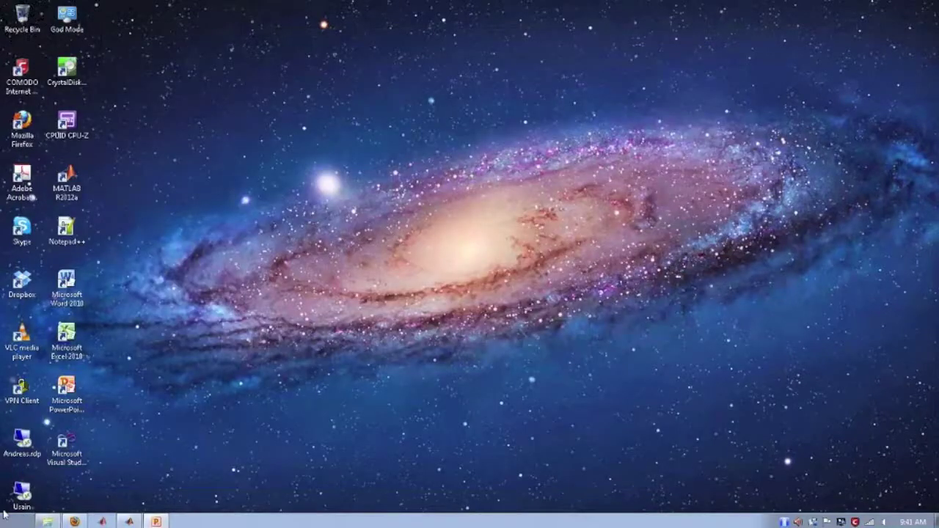
- Switch to Windows Explorer and open the folder C:\Program Files\OpenFrescoExpress
{"action": "left_click", "coordinate": [47, 522]}
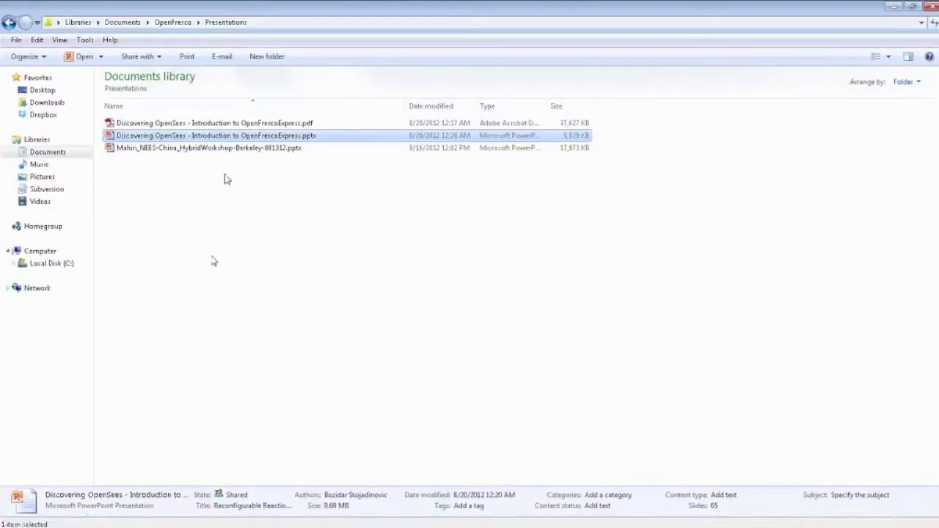
{"action": "left_click", "coordinate": [124, 24]}
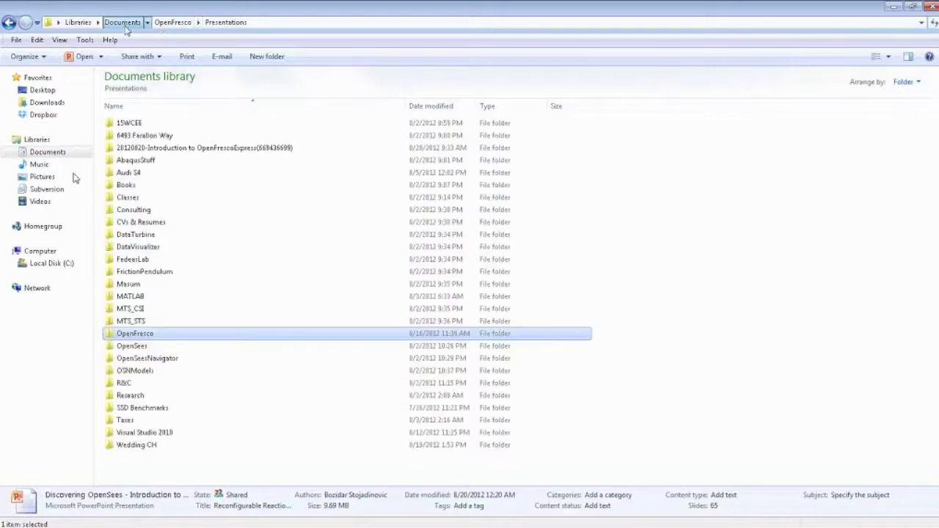
{"action": "left_click", "coordinate": [55, 265]}
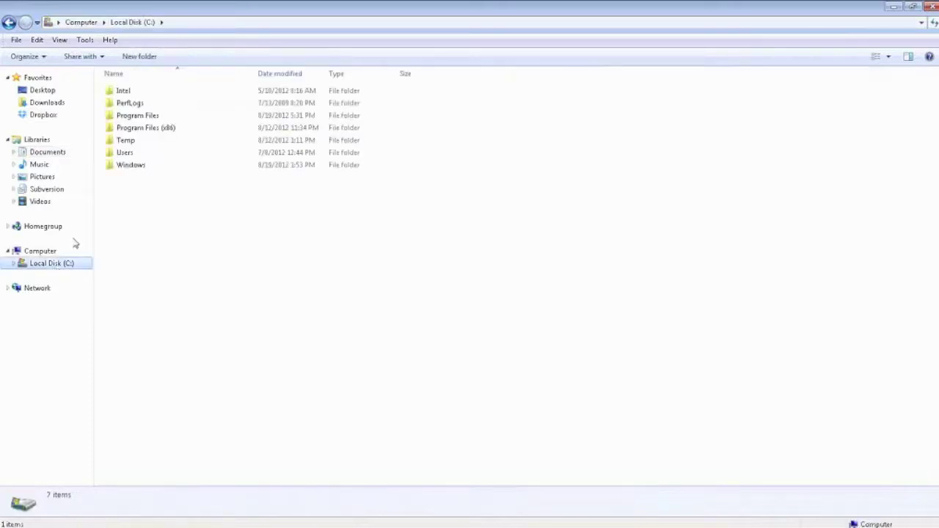
{"action": "double_click", "coordinate": [137, 115]}
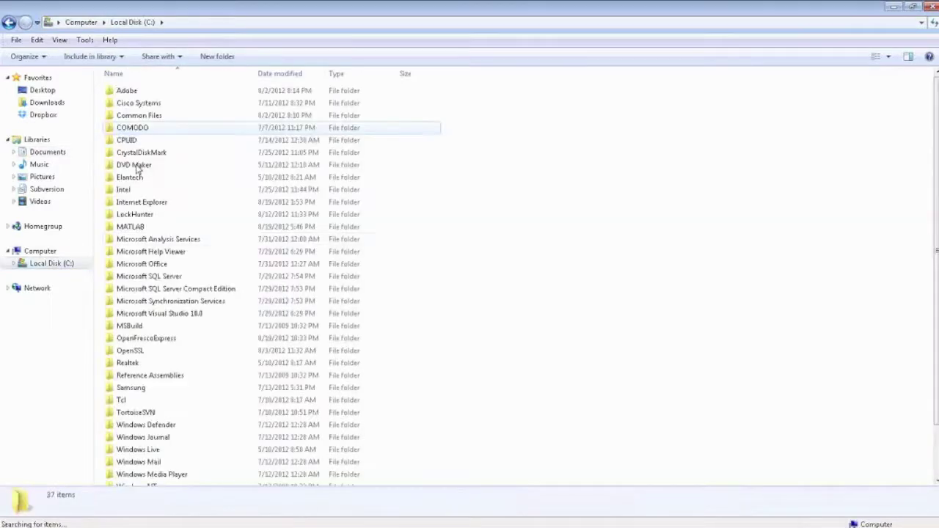
{"action": "double_click", "coordinate": [150, 339]}
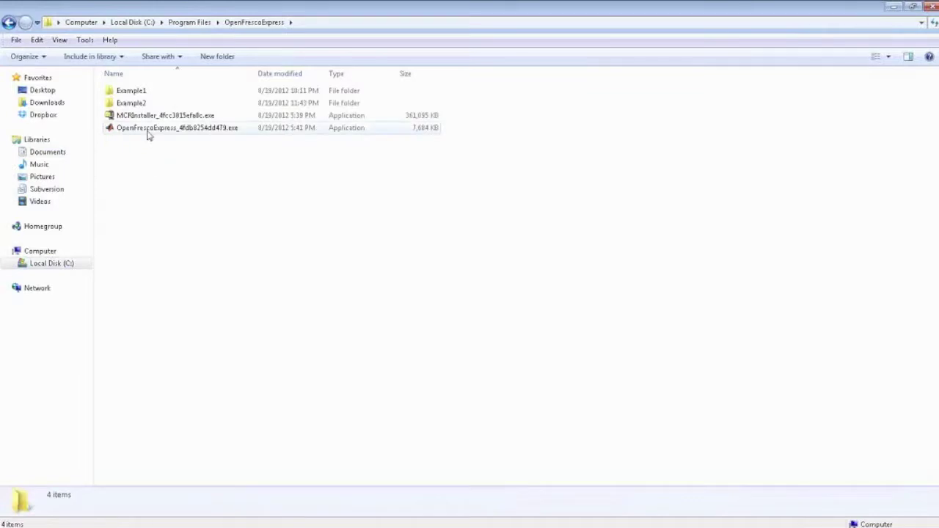
- Launch OpenFrescoExpress_4fdb8254dd479.exe, accept the copyright disclaimer, and minimize the file browser window
{"action": "double_click", "coordinate": [147, 130]}
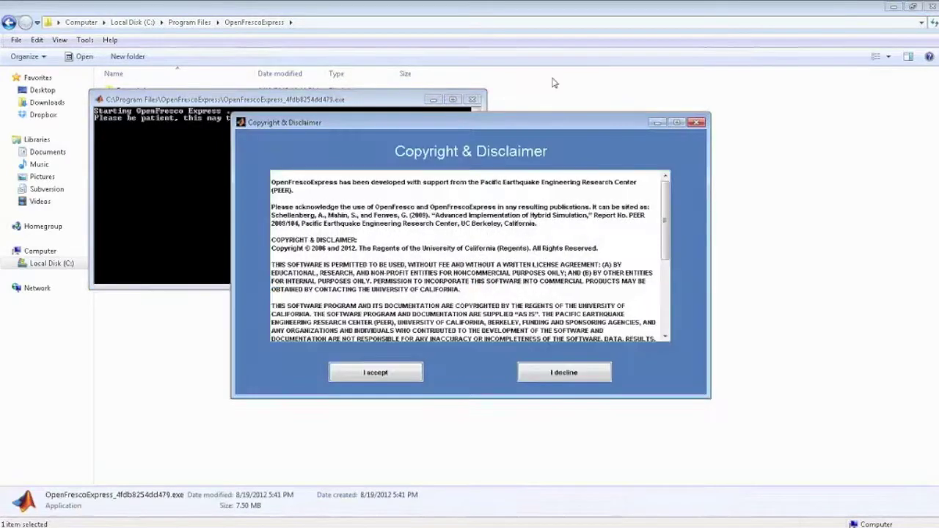
{"action": "left_click", "coordinate": [380, 375]}
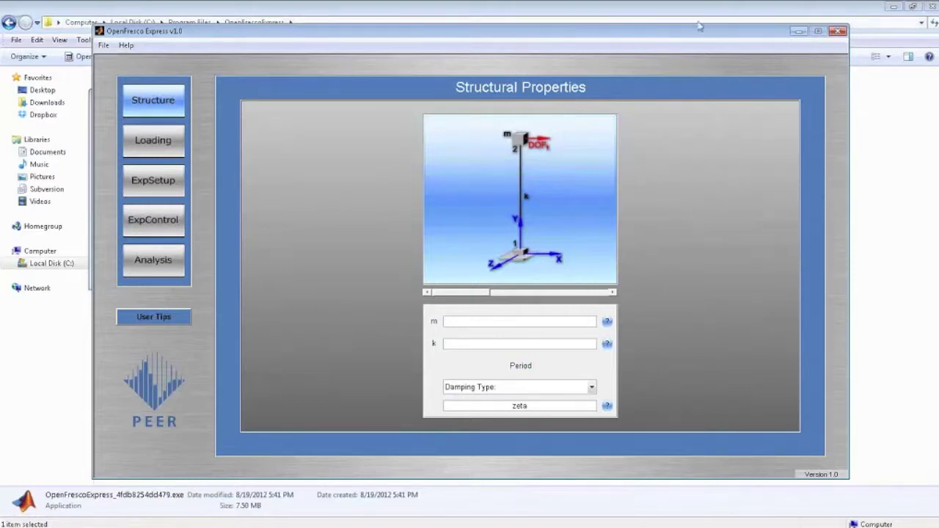
{"action": "left_click", "coordinate": [893, 7]}
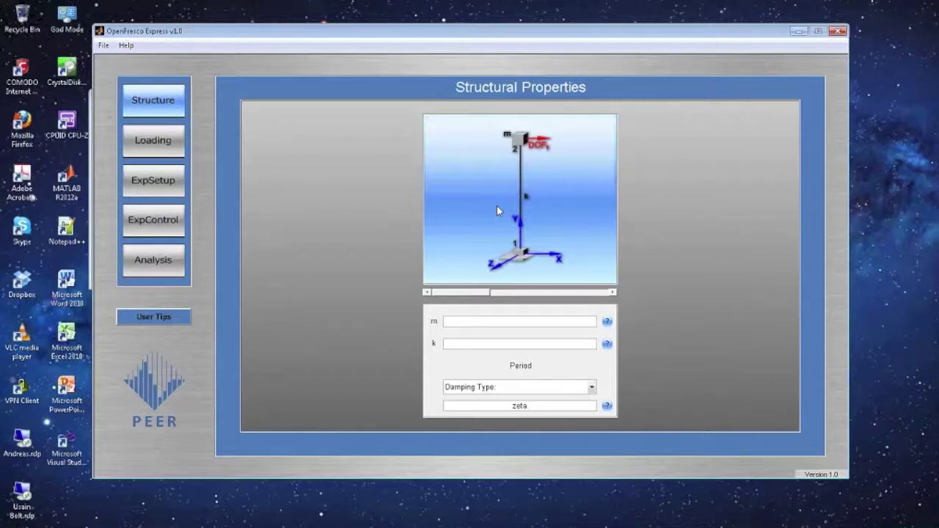
- Choose the two-story, two-degree-of-freedom structure and set both masses m1 and m2 to 8.39/4
{"action": "left_click", "coordinate": [576, 293]}
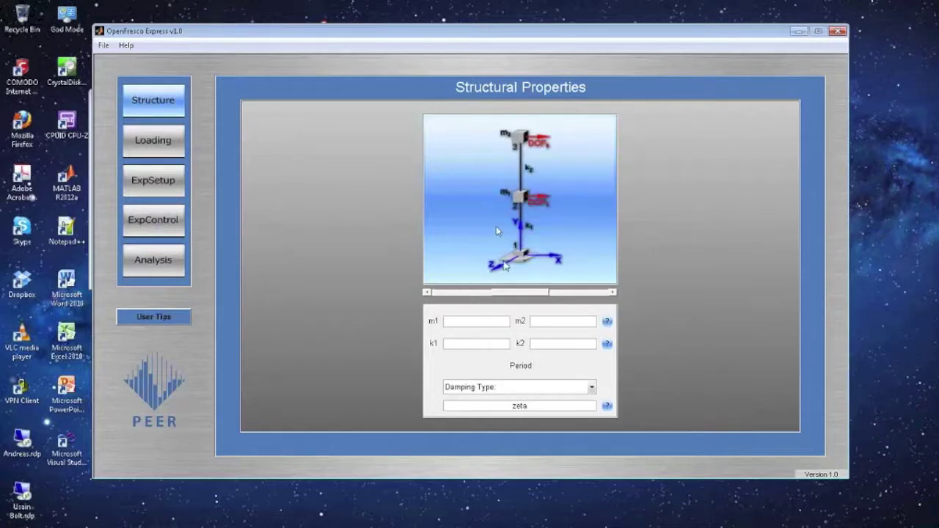
{"action": "left_click", "coordinate": [481, 320]}
{"action": "type", "text": "0.3"}
{"action": "type", "text": "9"}
{"action": "type", "text": "4"}
{"action": "type", "text": "4"}
{"action": "left_click", "coordinate": [576, 323]}
{"action": "type", "text": "0.39/4"}
- Set the story stiffnesses to 1324 for k1 and 1236 for k2, and apply them to calculate the periods
{"action": "left_click", "coordinate": [477, 344]}
{"action": "type", "text": "1324"}
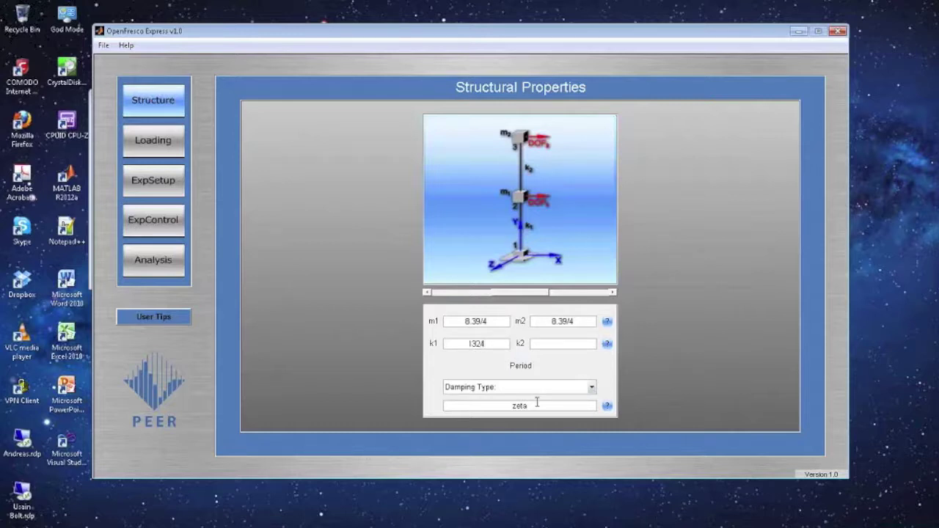
{"action": "left_click", "coordinate": [574, 342]}
{"action": "type", "text": "1236"}
{"action": "left_click", "coordinate": [591, 367]}
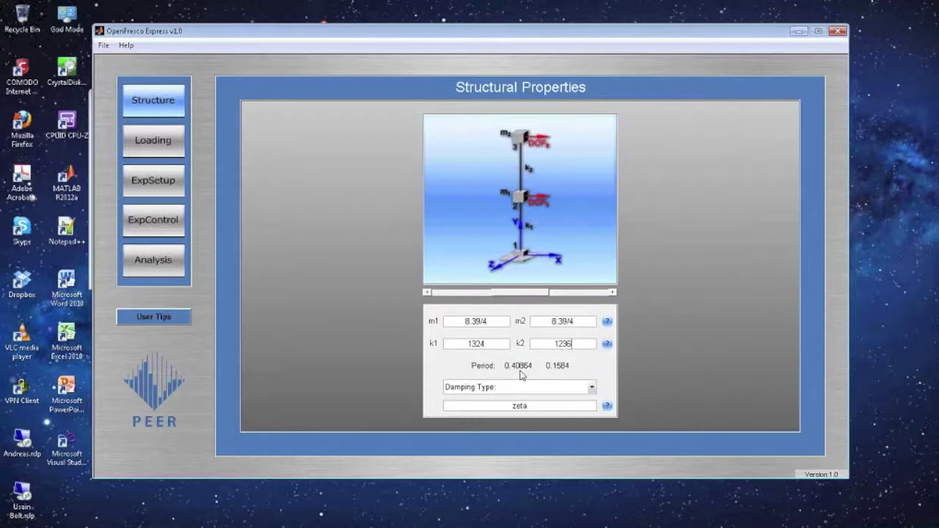
- Set the structure's damping type to Rayleigh and enter its two zeta coefficients
{"action": "left_click", "coordinate": [590, 389]}
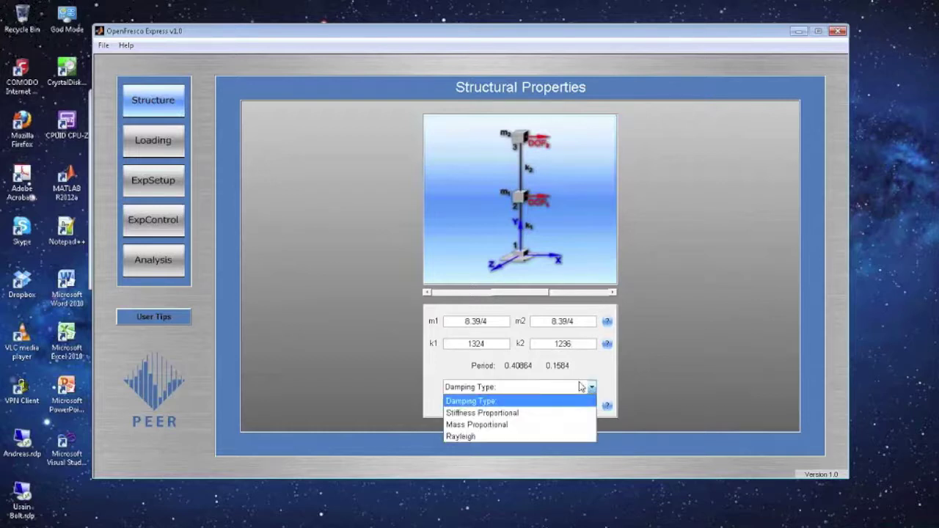
{"action": "left_click", "coordinate": [483, 435]}
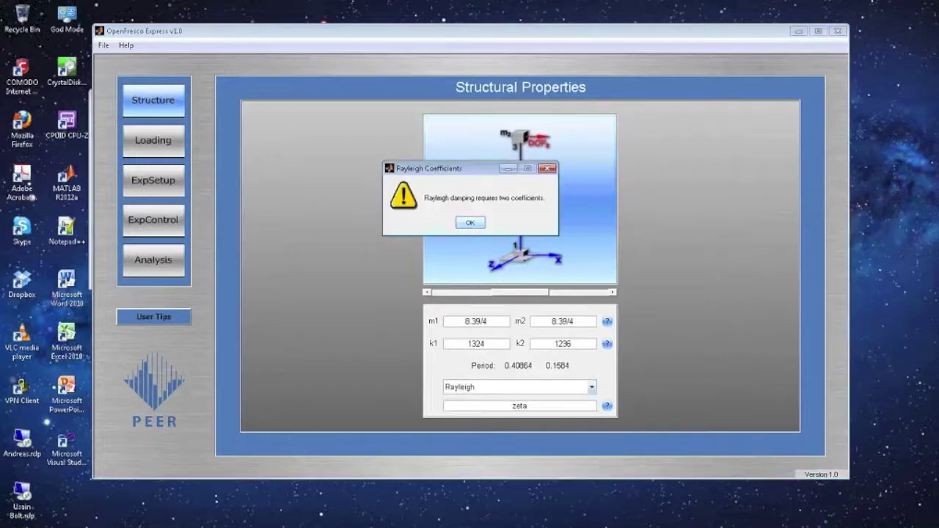
{"action": "left_click", "coordinate": [470, 223]}
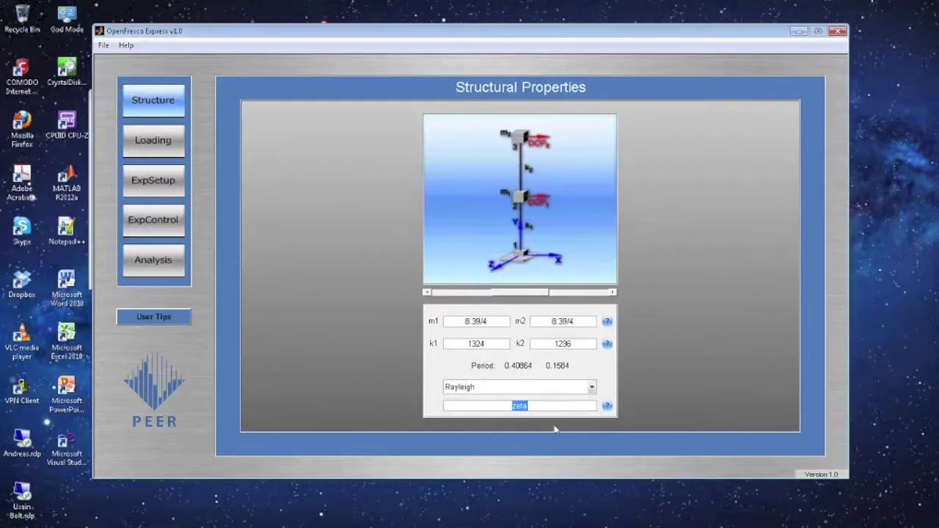
{"action": "type", "text": "0.1"}
{"action": "type", "text": "05"}
{"action": "type", "text": "0.03"}
- Open the file selection for the DOF 1 ground motion in the loading settings
{"action": "left_click", "coordinate": [160, 147]}
{"action": "left_click", "coordinate": [470, 215]}
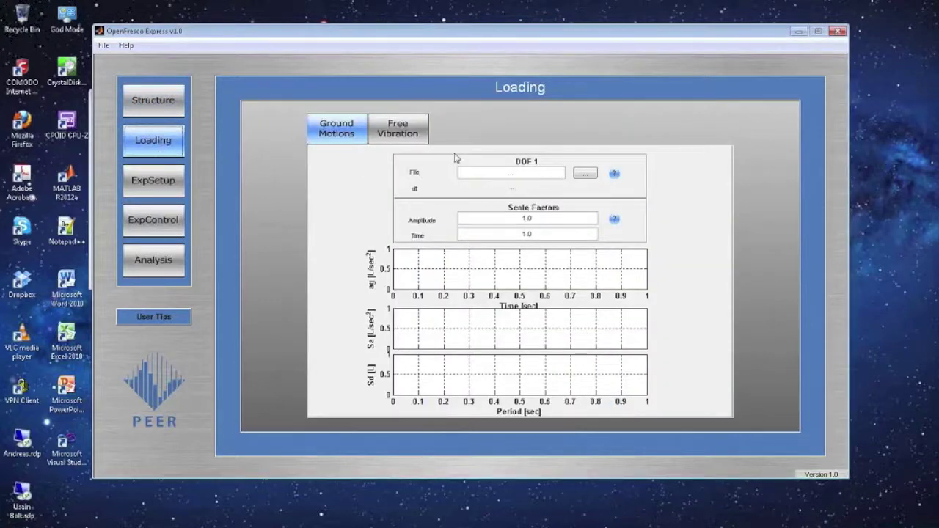
{"action": "left_click", "coordinate": [595, 177]}
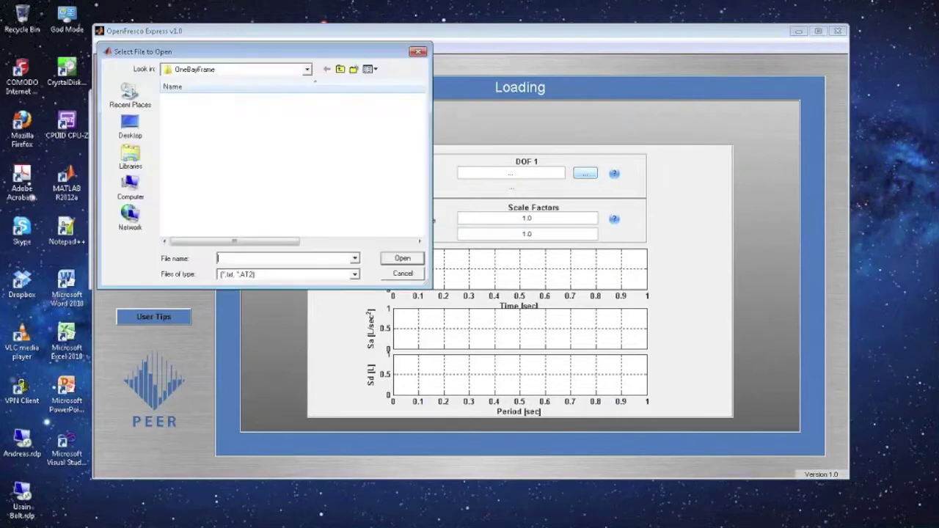
{"action": "left_click", "coordinate": [307, 69]}
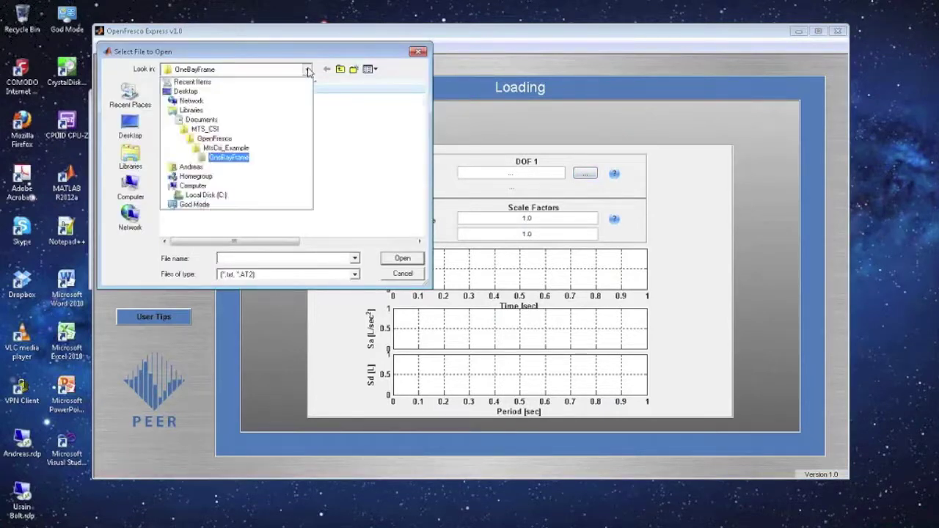
{"action": "left_click", "coordinate": [201, 120]}
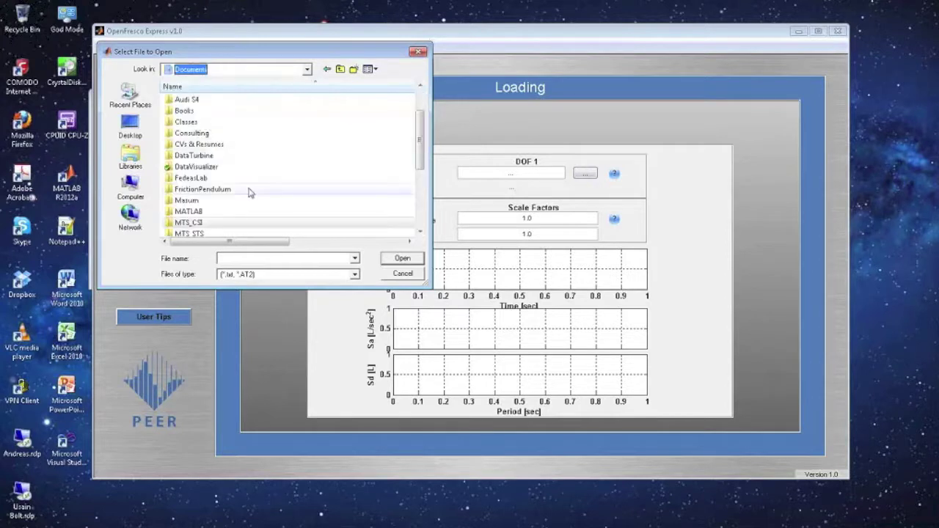
{"action": "left_click_drag", "start_coordinate": [420, 139], "coordinate": [420, 180]}
- Load ground motion file SCS052.AT2 from the Example2 folder of OpenFrescoExpress in Program Files and set the amplitude scale factor to 386.1
{"action": "left_click", "coordinate": [130, 187]}
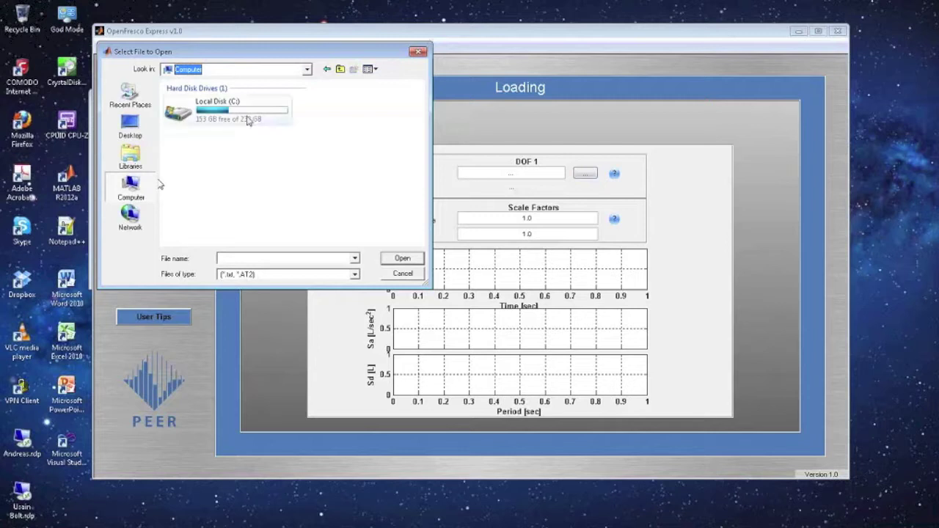
{"action": "double_click", "coordinate": [221, 109]}
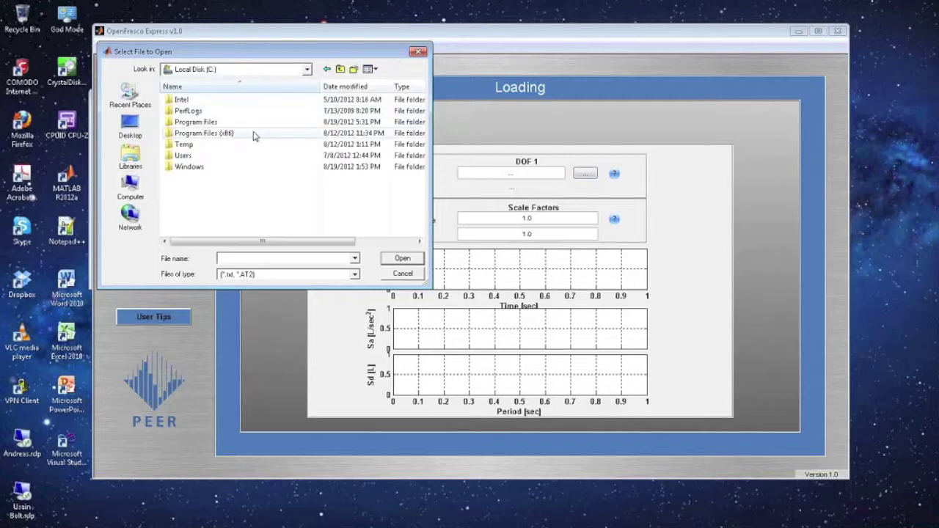
{"action": "double_click", "coordinate": [192, 122]}
{"action": "scroll", "coordinate": [238, 198], "scroll_direction": "down", "scroll_amount": 4}
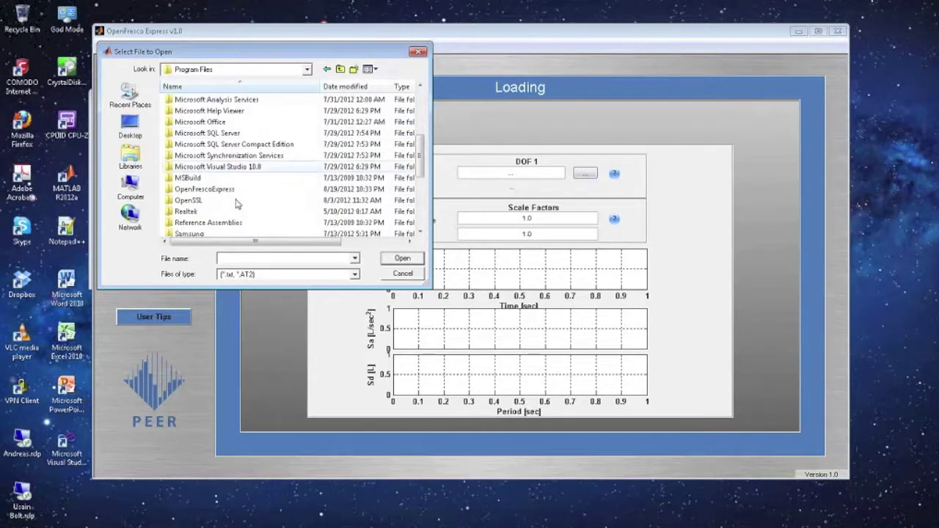
{"action": "double_click", "coordinate": [211, 191]}
{"action": "double_click", "coordinate": [191, 110]}
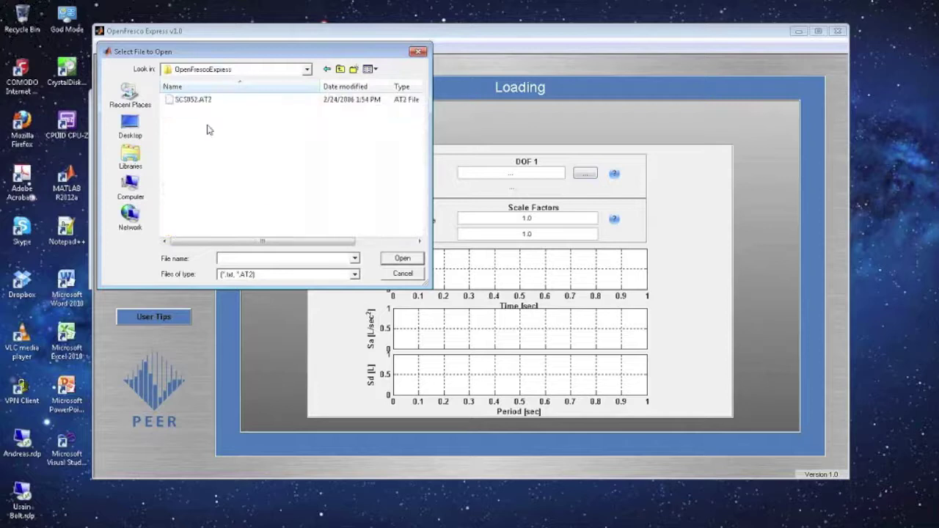
{"action": "left_click", "coordinate": [202, 100]}
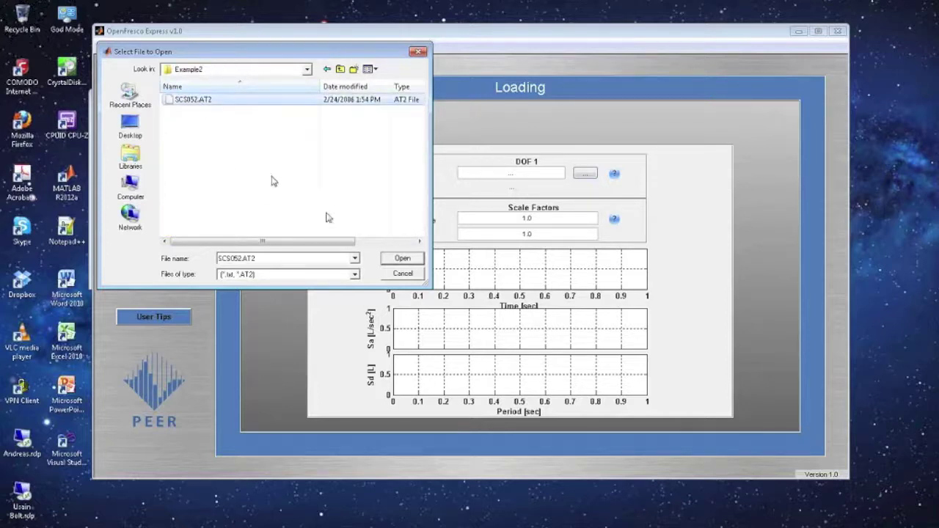
{"action": "left_click", "coordinate": [403, 258]}
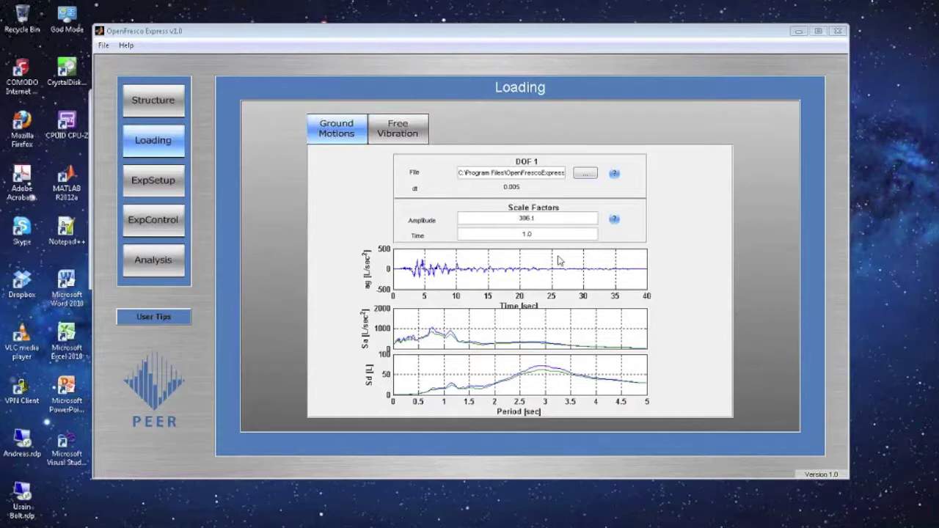
- Examine the enlarged plots of the ground acceleration, the acceleration response spectrum and the displacement response spectrum
{"action": "left_click", "coordinate": [503, 267]}
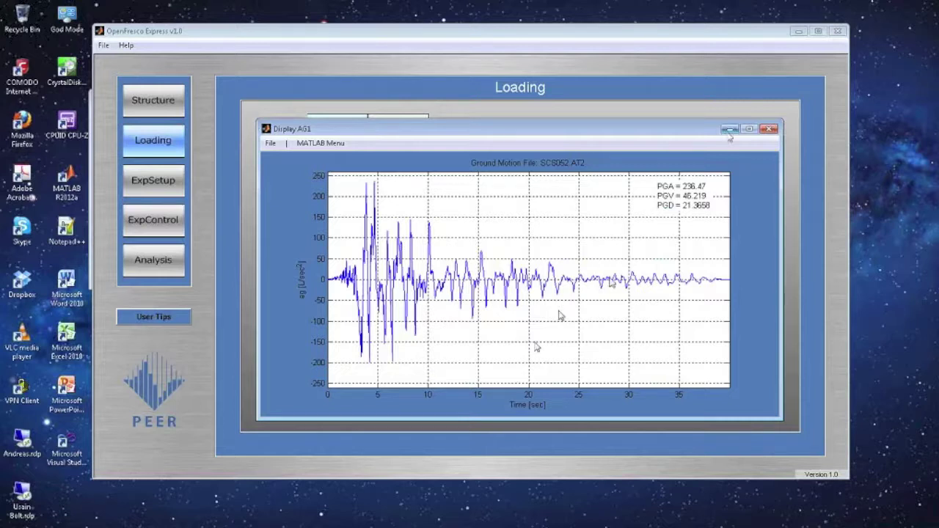
{"action": "left_click", "coordinate": [770, 130]}
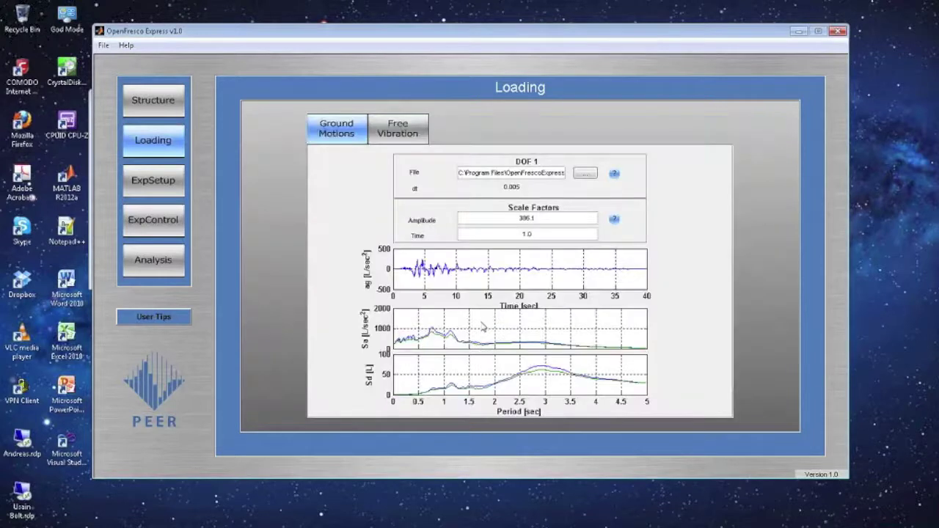
{"action": "left_click", "coordinate": [486, 389]}
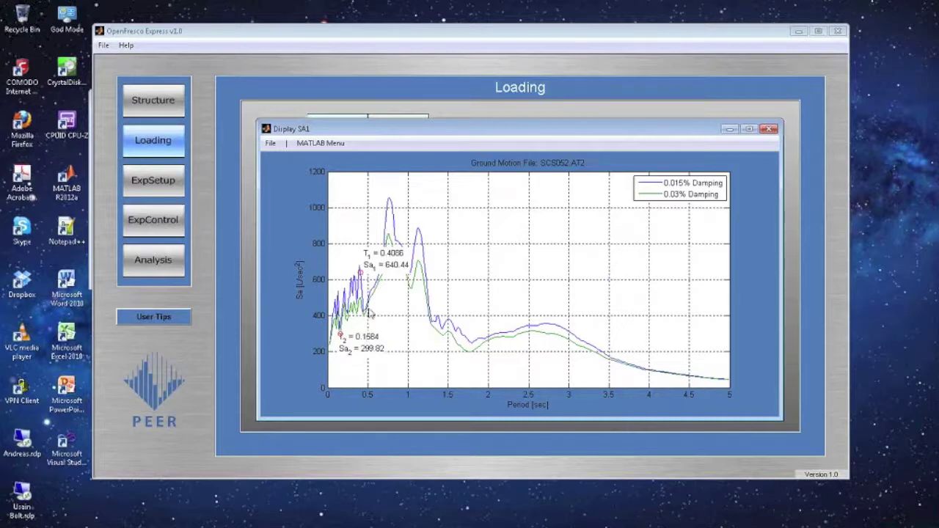
{"action": "left_click", "coordinate": [769, 129]}
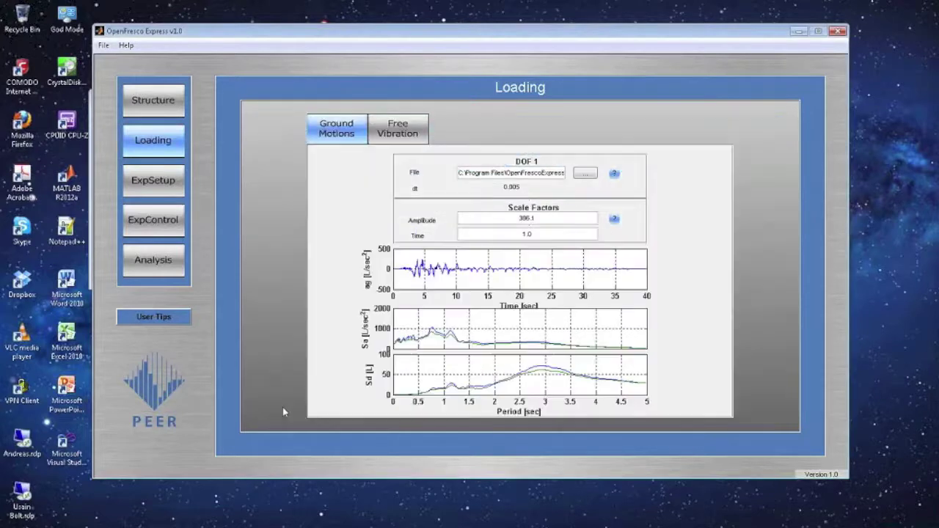
{"action": "left_click", "coordinate": [417, 371]}
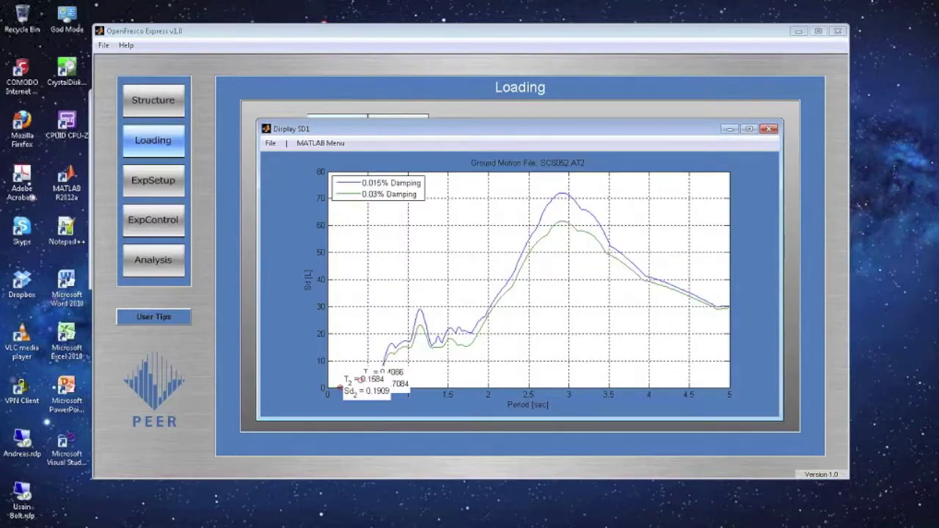
{"action": "key", "text": "alt+F4"}
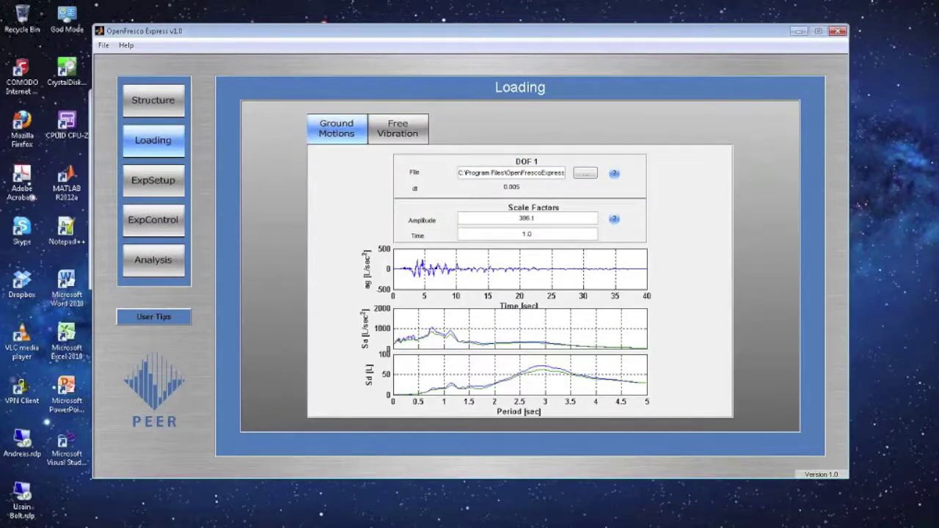
- Switch the loading to free vibration and choose Mode 1 for the initial displacement after trying Mode 2
{"action": "left_click", "coordinate": [162, 181]}
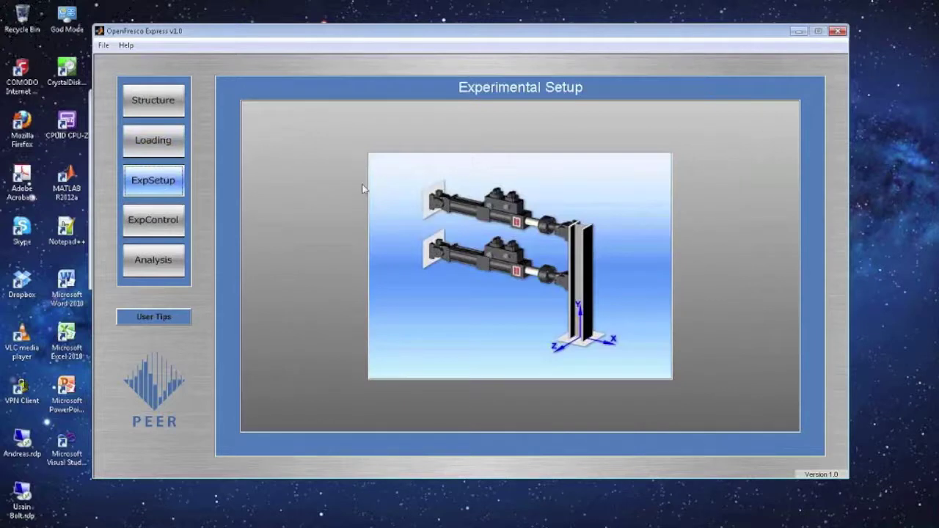
{"action": "left_click", "coordinate": [153, 139]}
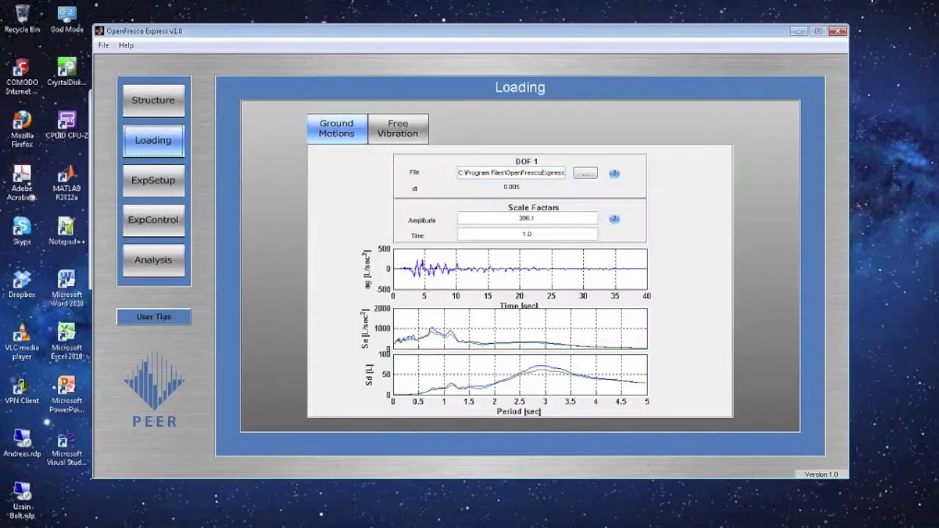
{"action": "left_click", "coordinate": [395, 137]}
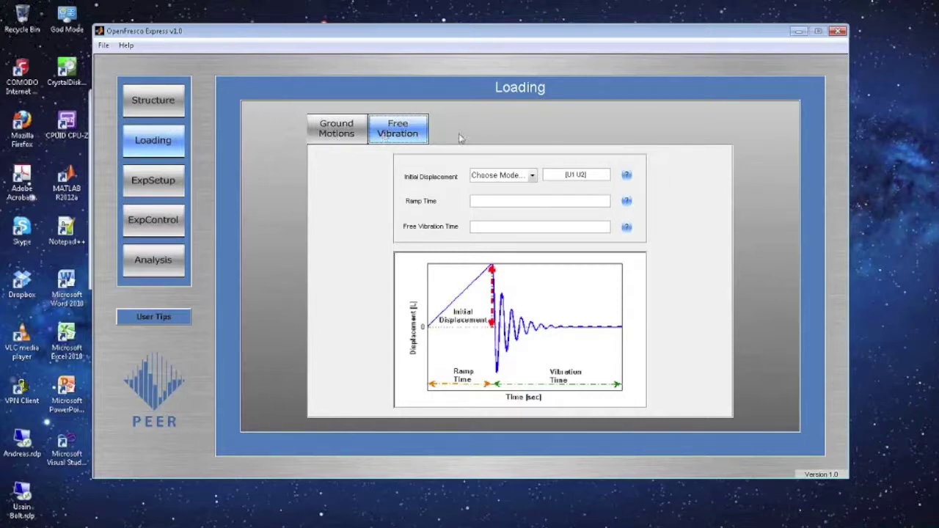
{"action": "left_click", "coordinate": [532, 176]}
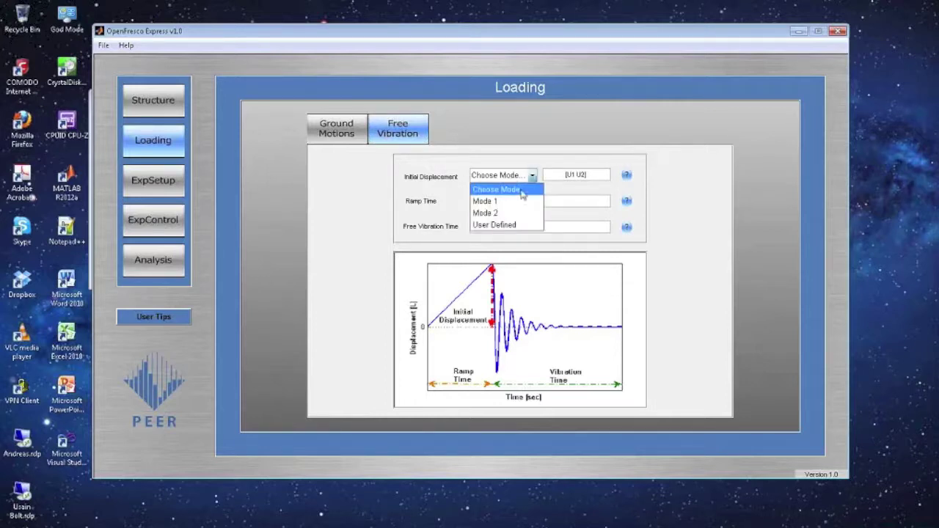
{"action": "left_click", "coordinate": [513, 201]}
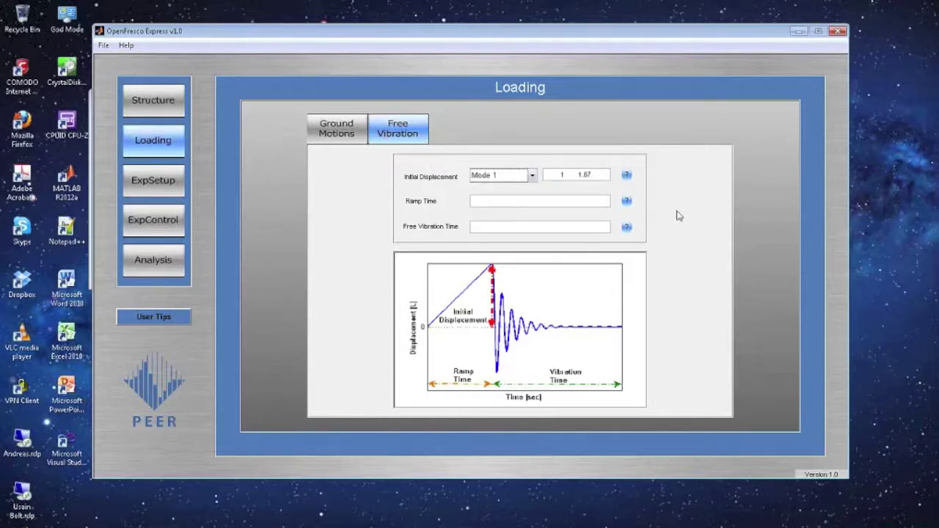
{"action": "left_click", "coordinate": [532, 176]}
{"action": "left_click", "coordinate": [509, 218]}
{"action": "left_click", "coordinate": [532, 177]}
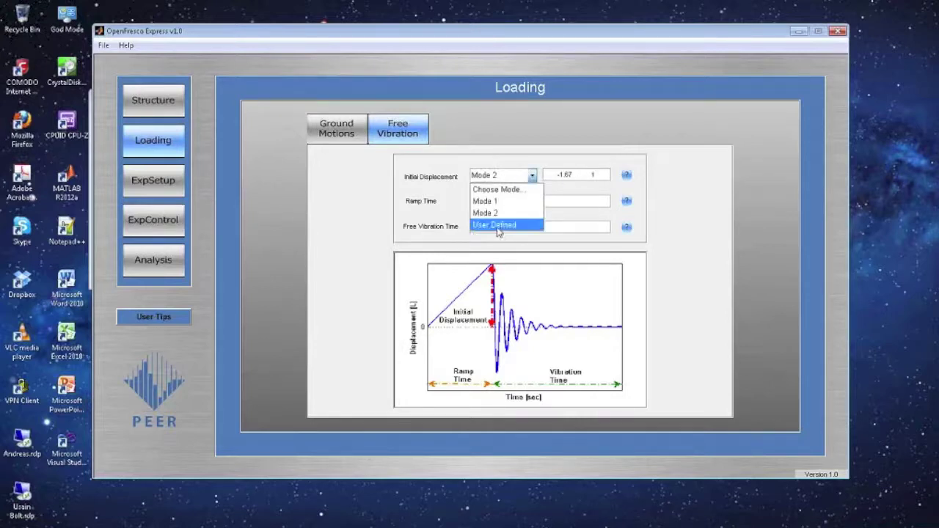
{"action": "left_click", "coordinate": [506, 201]}
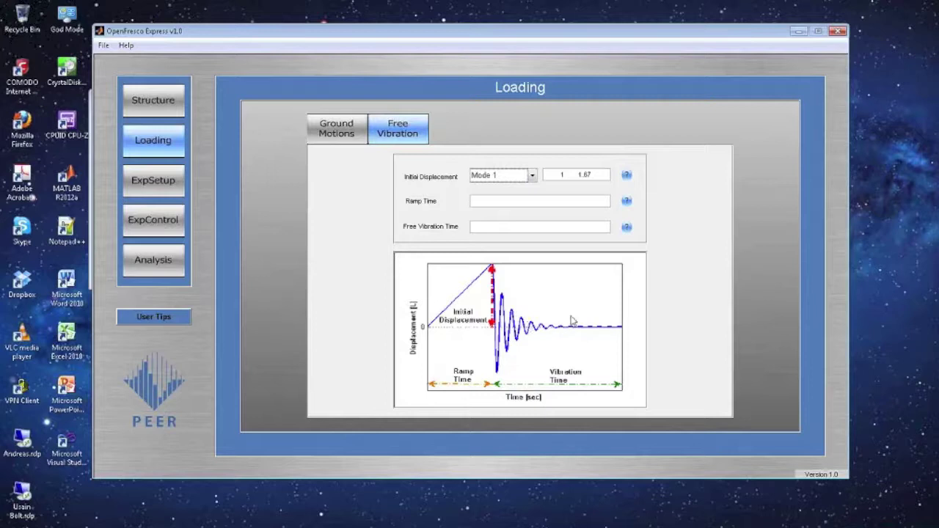
- Scale the Mode 1 initial displacements down to a first value of 0.1, with ramp time 10 and free vibration time 30
{"action": "left_click", "coordinate": [562, 175]}
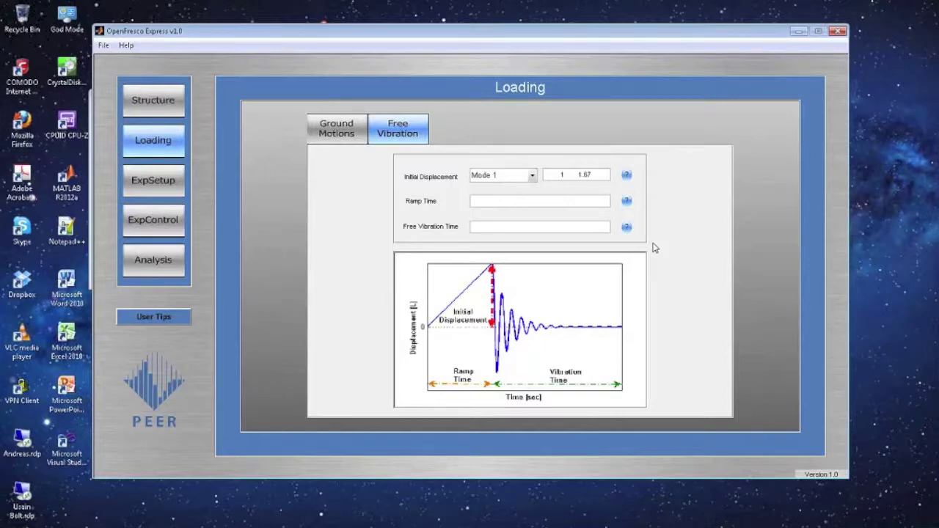
{"action": "type", "text": "0.1    0."}
{"action": "key", "text": "Left"}
{"action": "key", "text": "Delete"}
{"action": "type", "text": "10"}
{"action": "left_click", "coordinate": [575, 225]}
{"action": "type", "text": "30"}
- Define the simulated experimental control for Story 1 as SimUniaxialMaterial with the Steel - Giuffré-Menegotto-Pinto material
{"action": "left_click", "coordinate": [153, 192]}
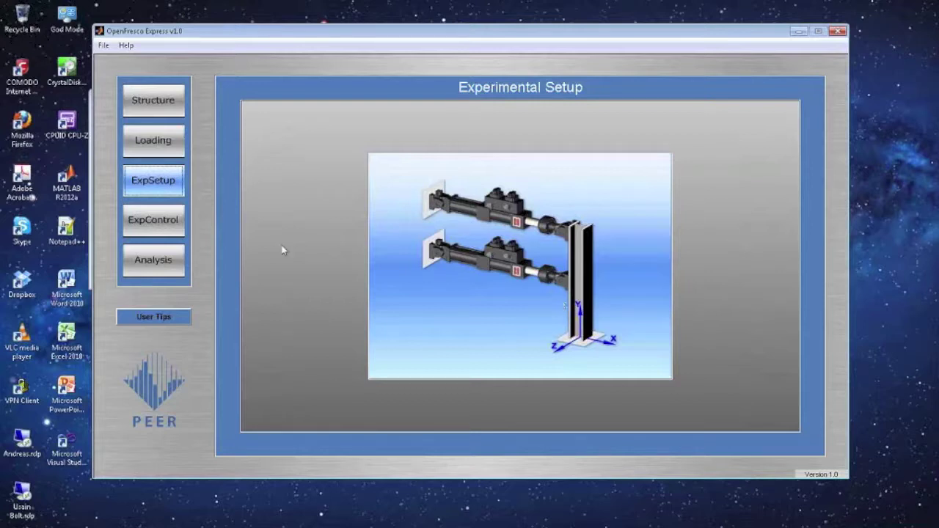
{"action": "left_click", "coordinate": [169, 228]}
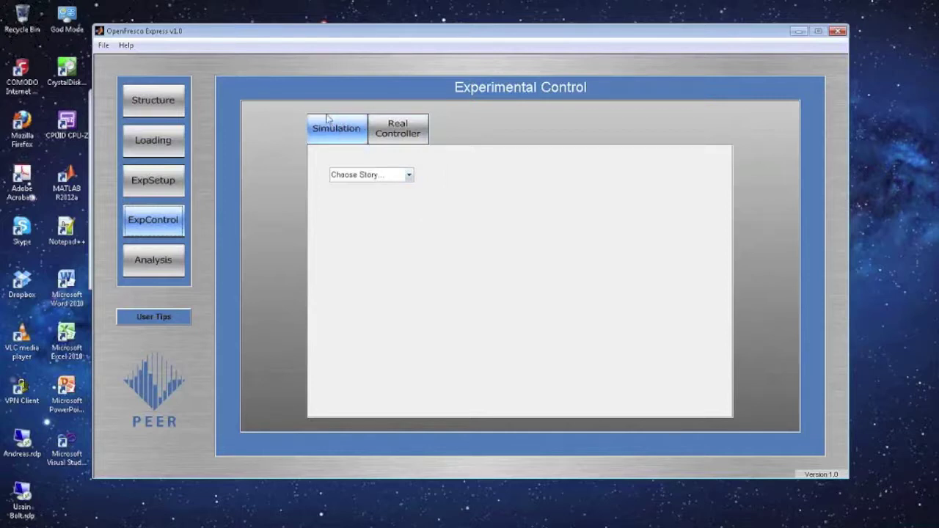
{"action": "left_click", "coordinate": [409, 176]}
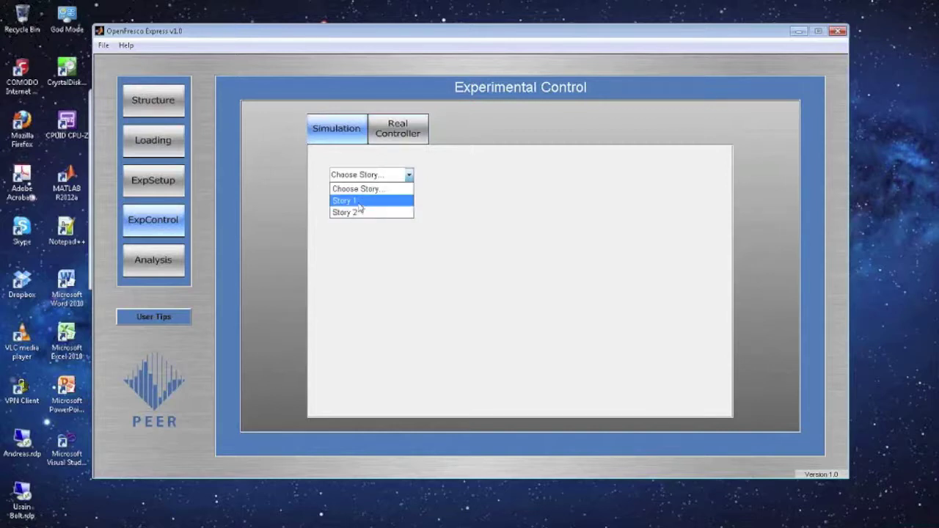
{"action": "left_click", "coordinate": [358, 205]}
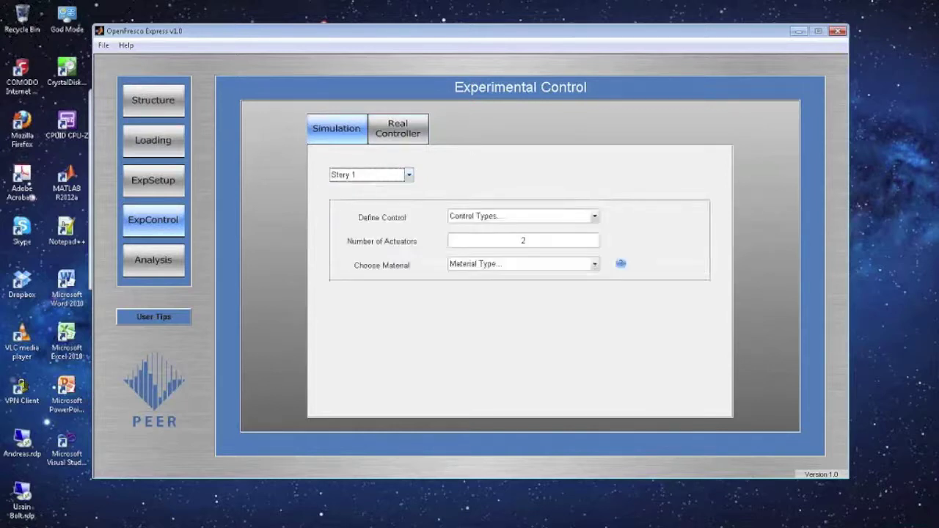
{"action": "left_click", "coordinate": [524, 215]}
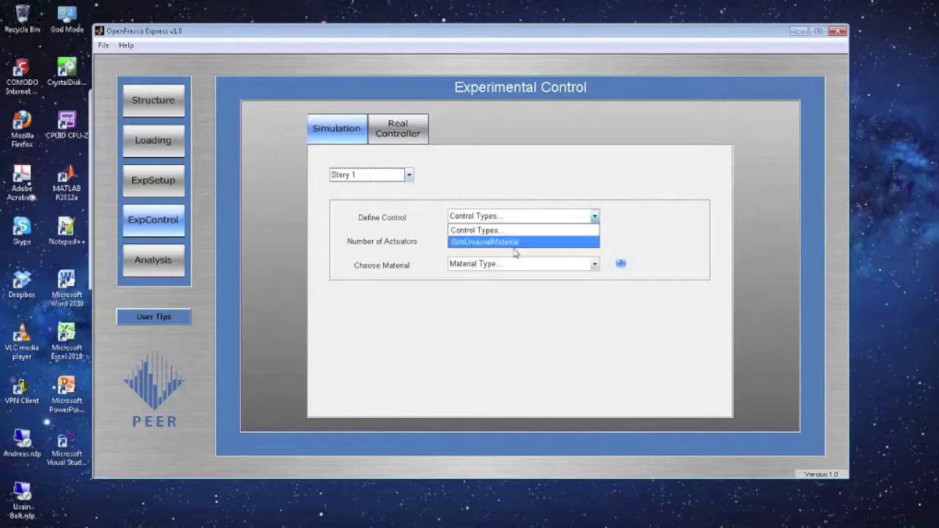
{"action": "left_click", "coordinate": [504, 243]}
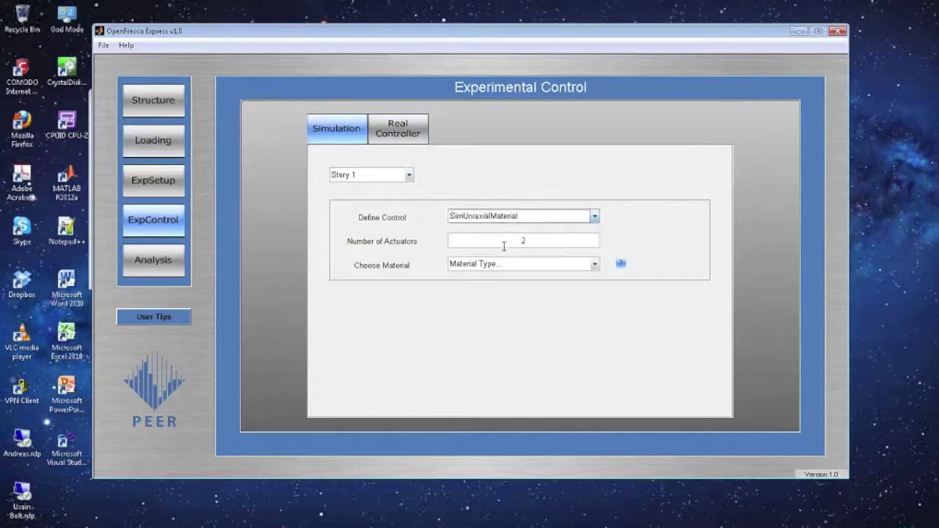
{"action": "left_click", "coordinate": [594, 265]}
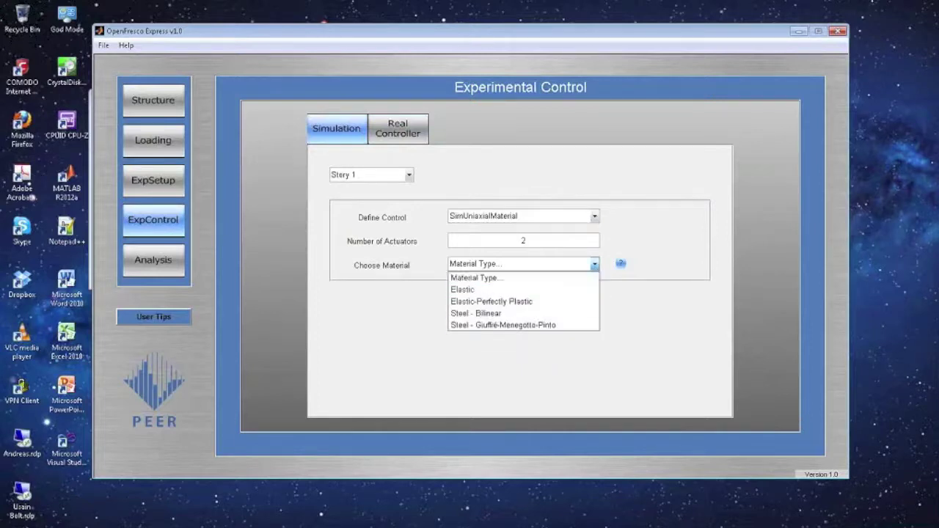
{"action": "left_click", "coordinate": [512, 325]}
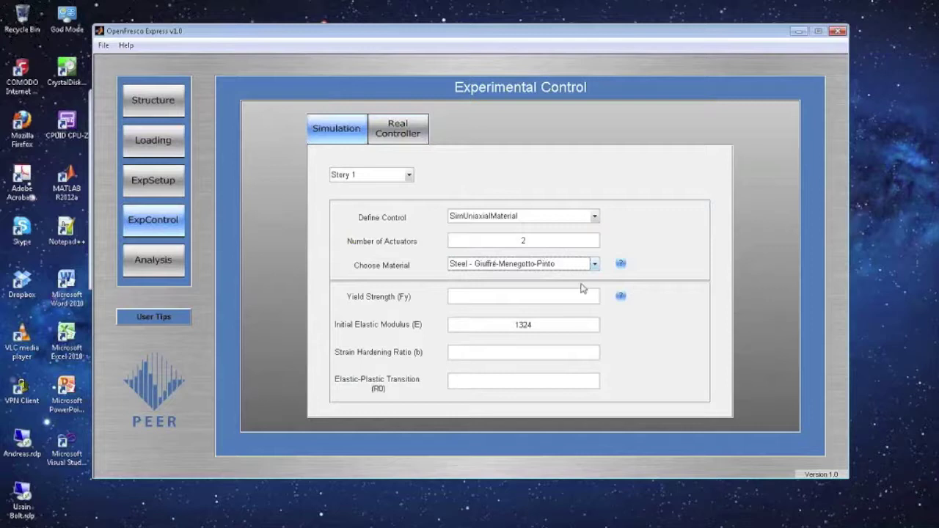
- Set the Story 1 material's yield strength to 600, strain hardening ratio to 0.1 and elastic-plastic transition R0 to 15
{"action": "left_click", "coordinate": [529, 298]}
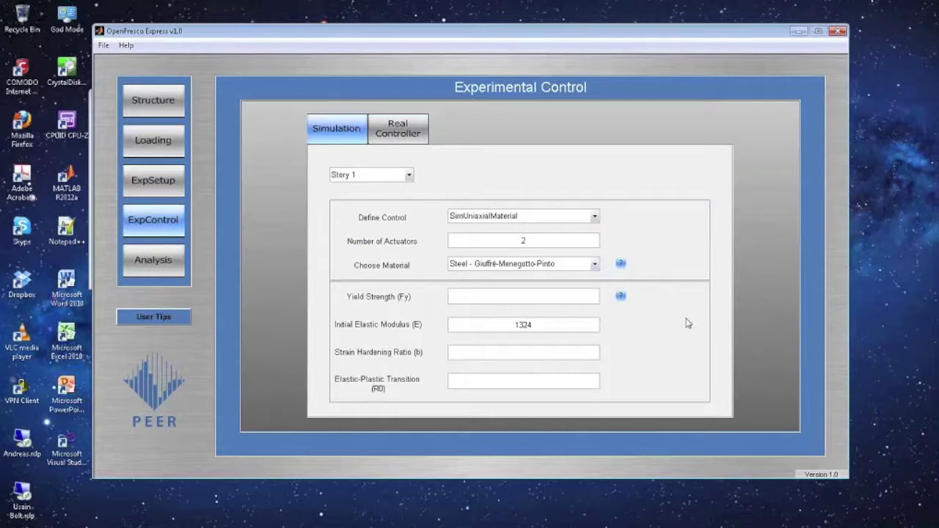
{"action": "type", "text": "600"}
{"action": "left_click", "coordinate": [537, 356]}
{"action": "type", "text": "0.1"}
{"action": "left_click", "coordinate": [530, 382]}
{"action": "type", "text": "15"}
- Switch the experimental control to Story 2 and choose the Steel - Giuffré-Menegotto-Pinto material for it
{"action": "left_click", "coordinate": [409, 175]}
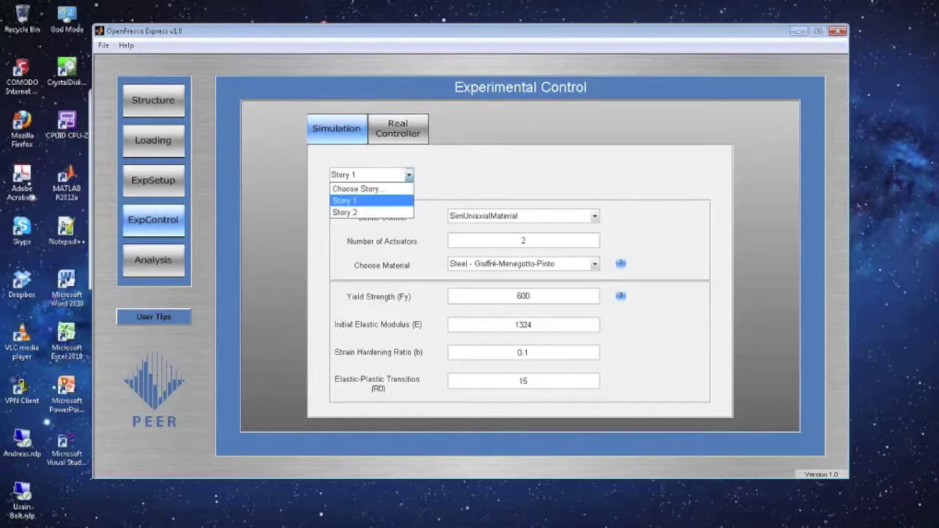
{"action": "left_click", "coordinate": [374, 213]}
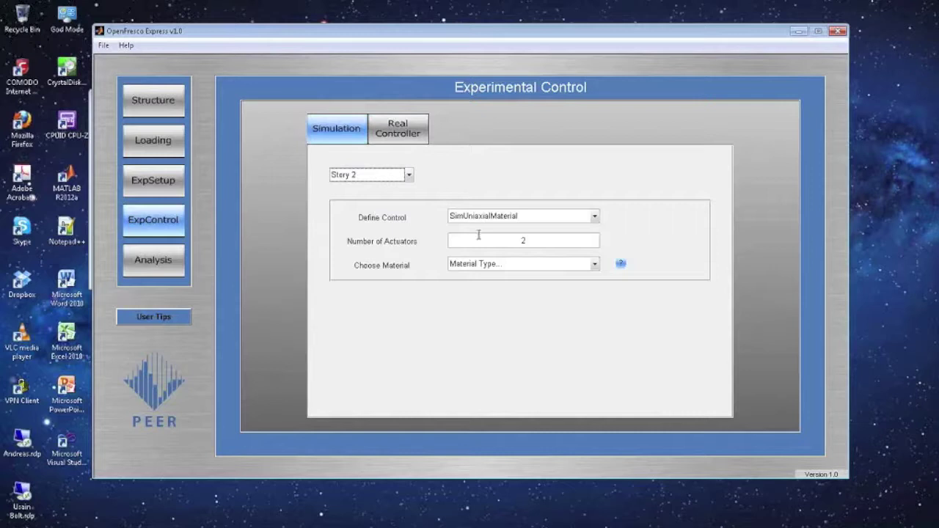
{"action": "left_click", "coordinate": [520, 263]}
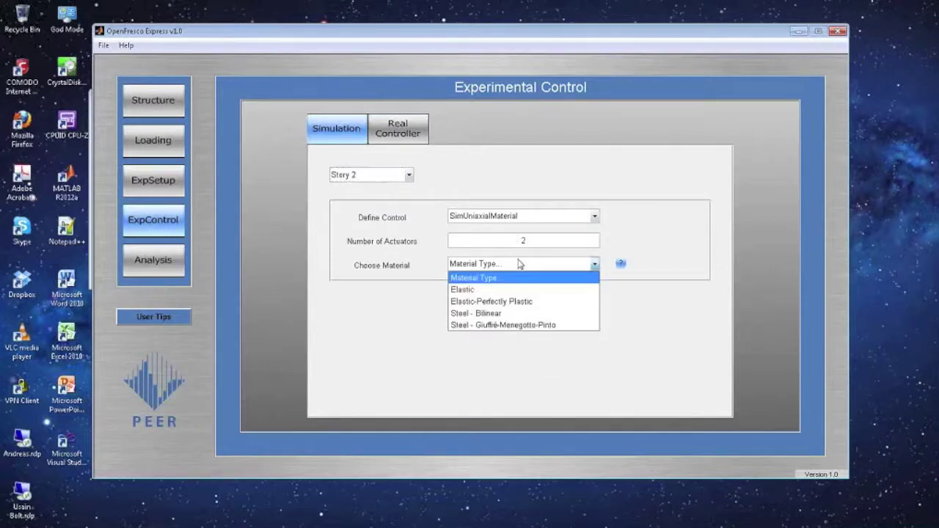
{"action": "left_click", "coordinate": [513, 326]}
- Set the Story 2 yield strength to 600, strain hardening ratio to 0.1 and elastic-plastic transition R0 to 15, and return to Story 1
{"action": "left_click", "coordinate": [538, 296]}
{"action": "type", "text": "600"}
{"action": "left_click", "coordinate": [545, 355]}
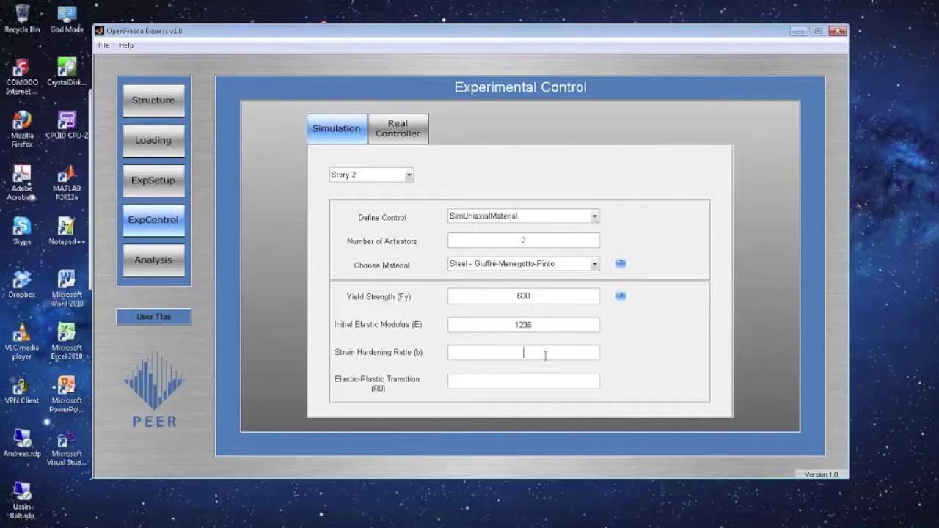
{"action": "type", "text": "0.1"}
{"action": "left_click", "coordinate": [565, 382]}
{"action": "type", "text": "15"}
{"action": "left_click", "coordinate": [409, 175]}
{"action": "left_click", "coordinate": [373, 199]}
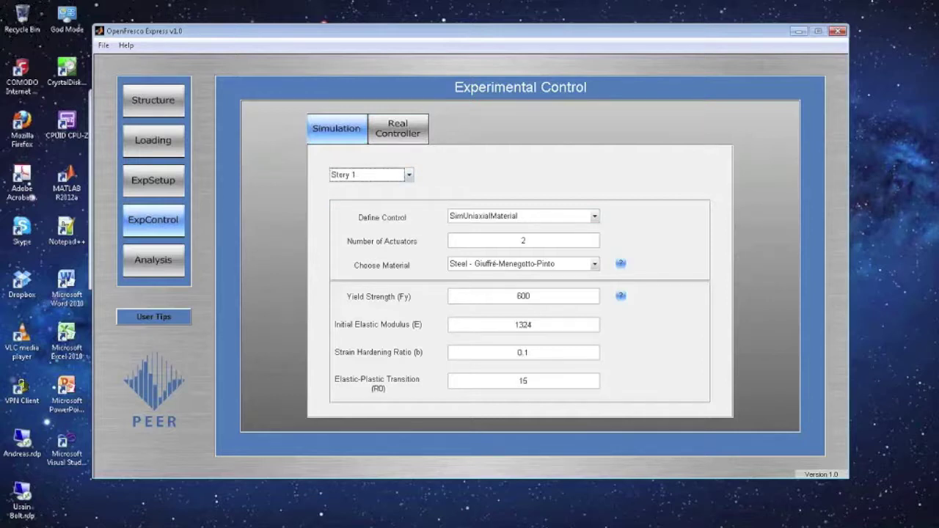
- Write the TCL file for the free vibration analysis and run it with response animation enabled
{"action": "left_click", "coordinate": [162, 267]}
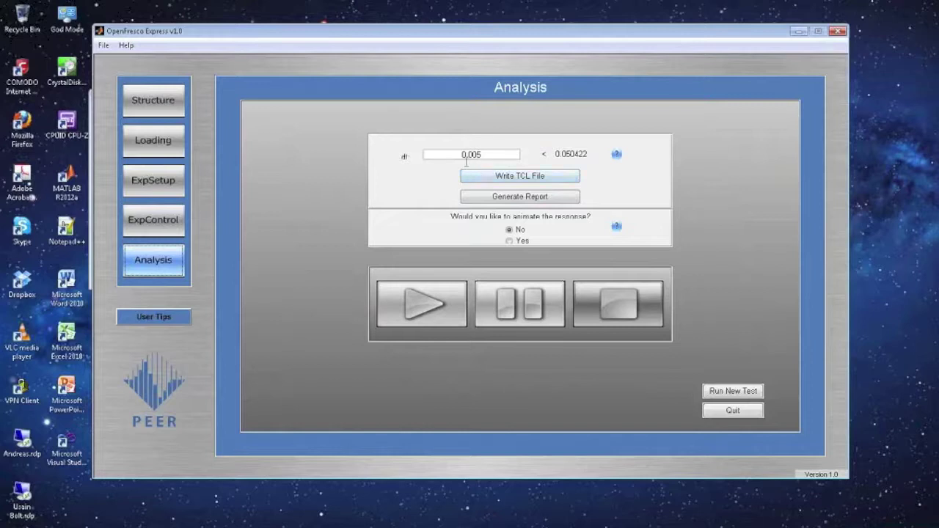
{"action": "left_click", "coordinate": [510, 181]}
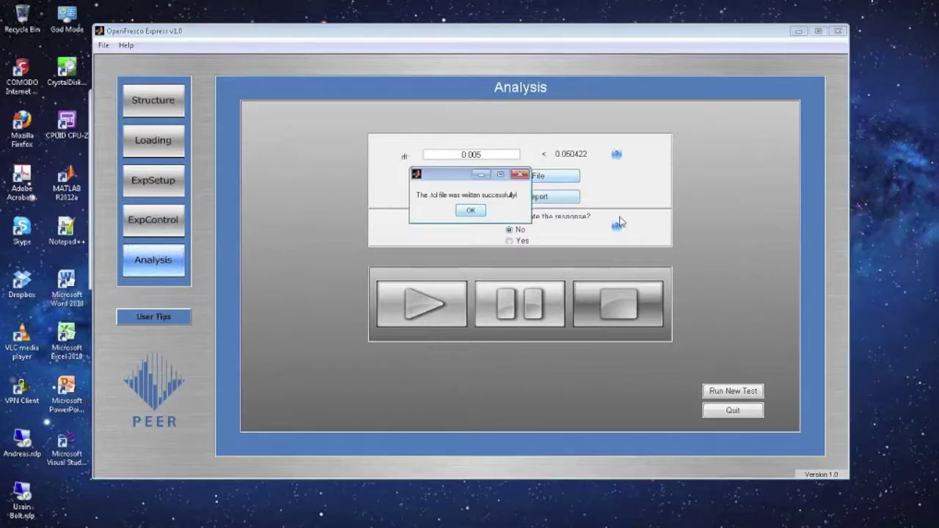
{"action": "left_click", "coordinate": [471, 212]}
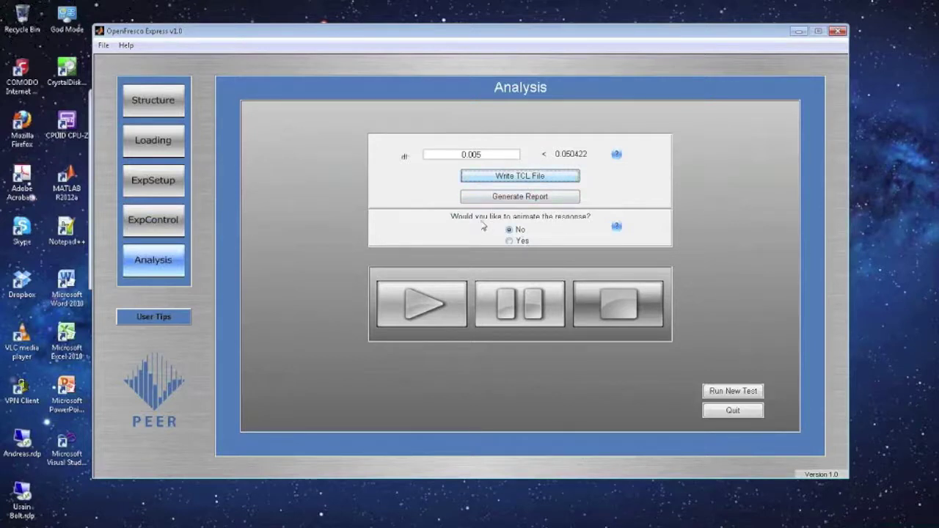
{"action": "left_click", "coordinate": [515, 245]}
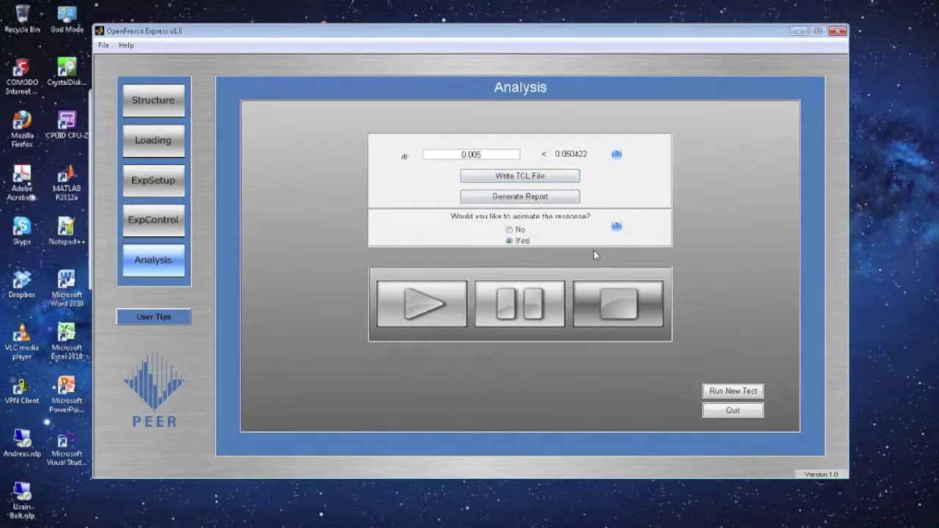
{"action": "left_click", "coordinate": [419, 311]}
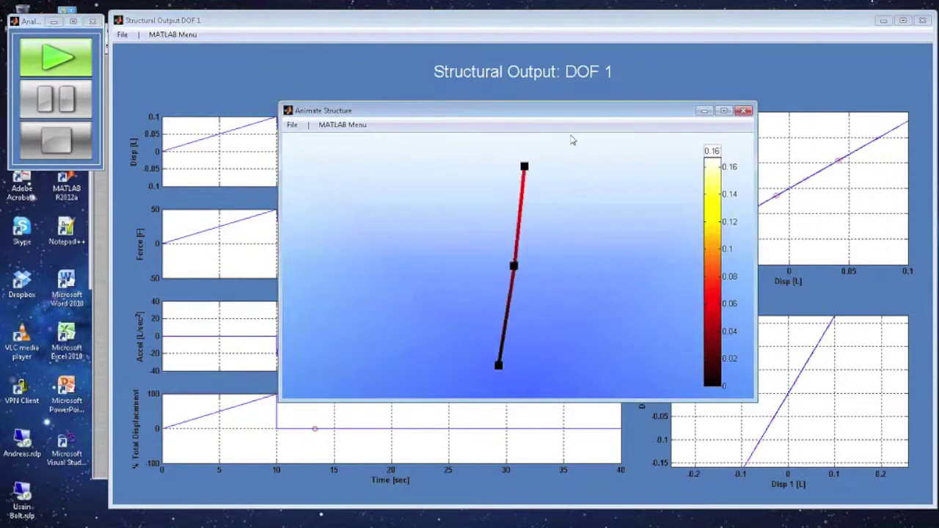
- Move the structure animation aside and examine the DOF 2 structural output and the error monitors during the free vibration run
{"action": "left_click_drag", "start_coordinate": [555, 135], "coordinate": [717, 189]}
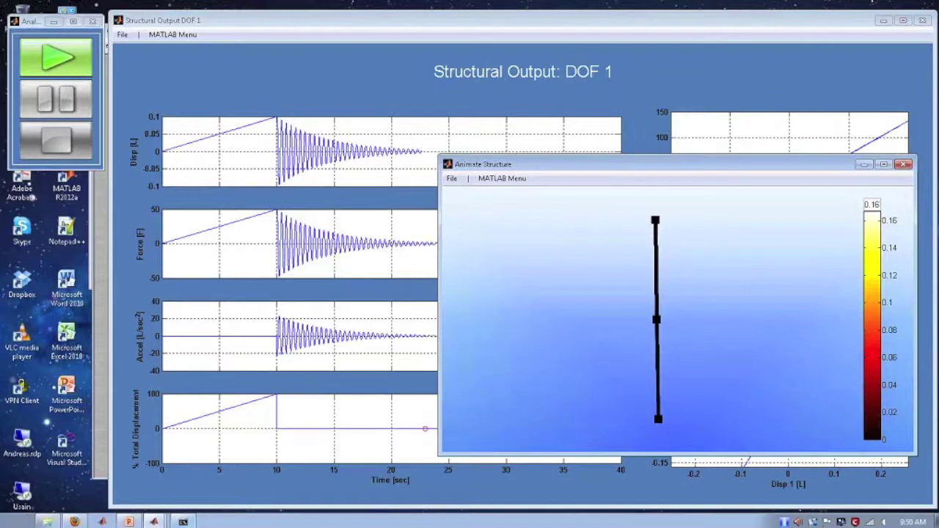
{"action": "left_click", "coordinate": [154, 521]}
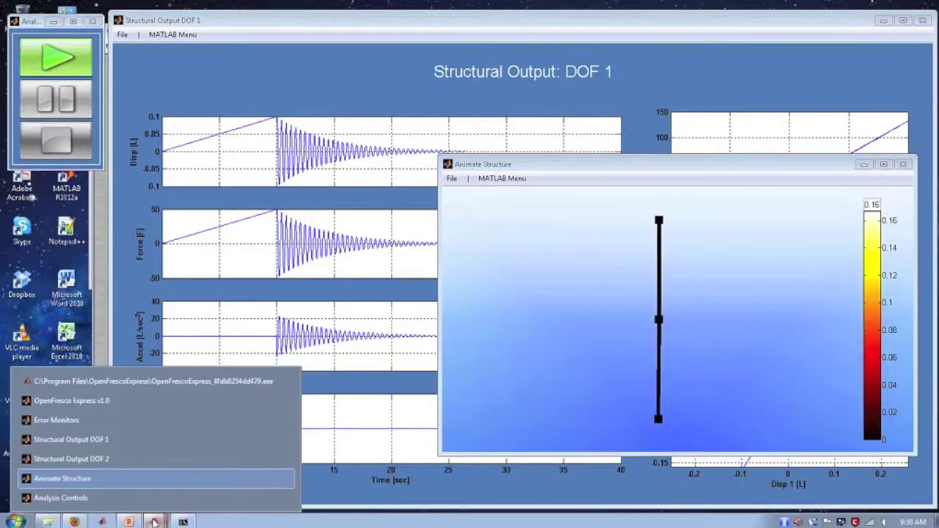
{"action": "left_click", "coordinate": [122, 458]}
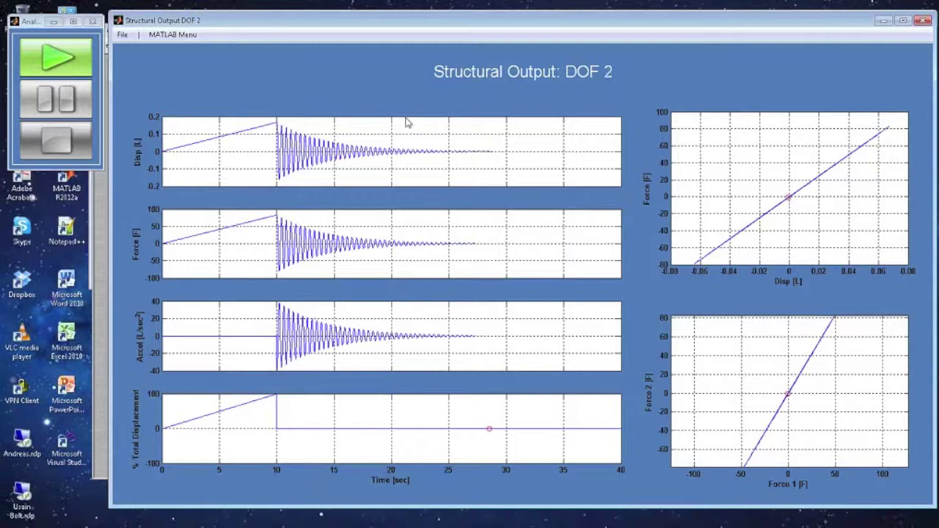
{"action": "mouse_move", "coordinate": [129, 521]}
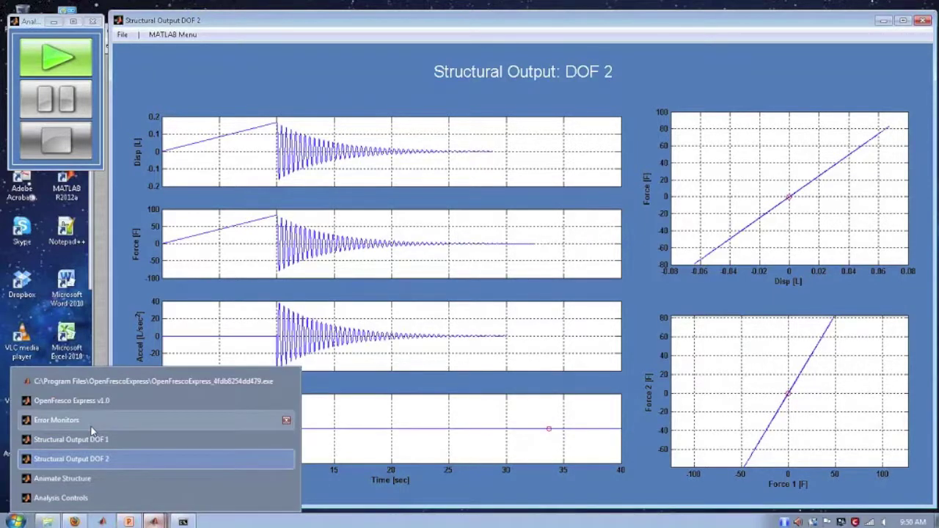
{"action": "left_click", "coordinate": [40, 421]}
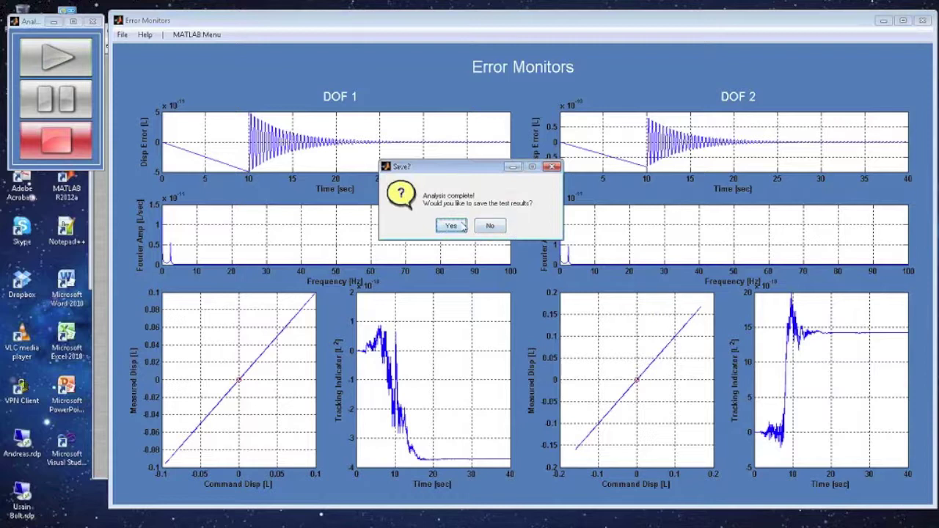
- Decline saving the free vibration results and start a new test with the loading switched to ground motions
{"action": "left_click", "coordinate": [491, 227]}
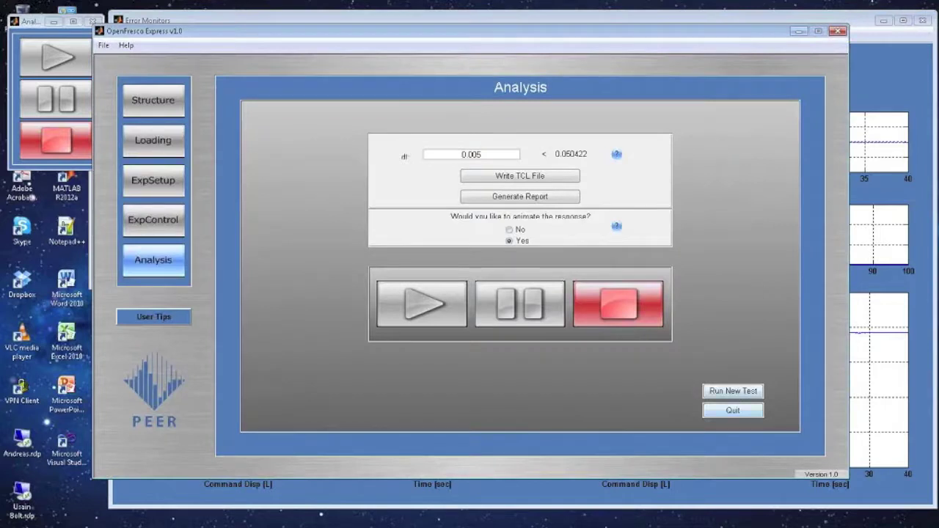
{"action": "left_click", "coordinate": [733, 393]}
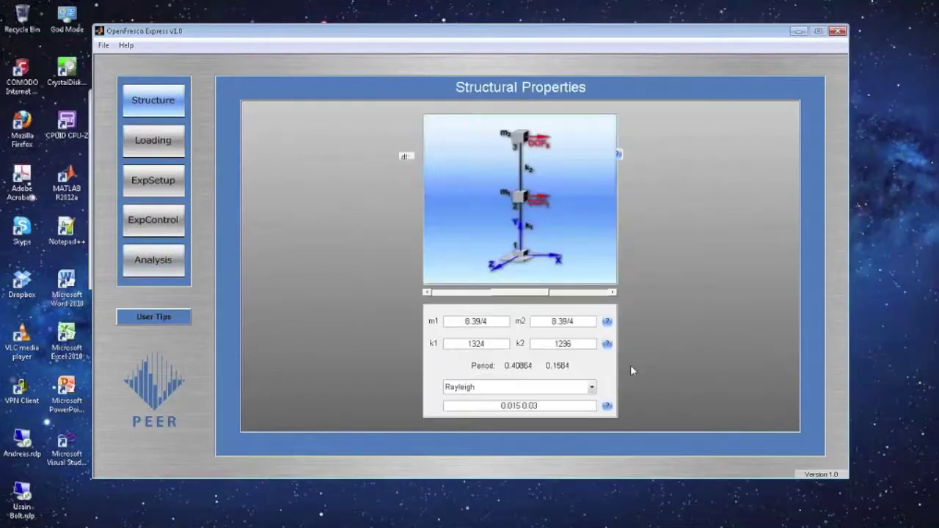
{"action": "left_click", "coordinate": [153, 140]}
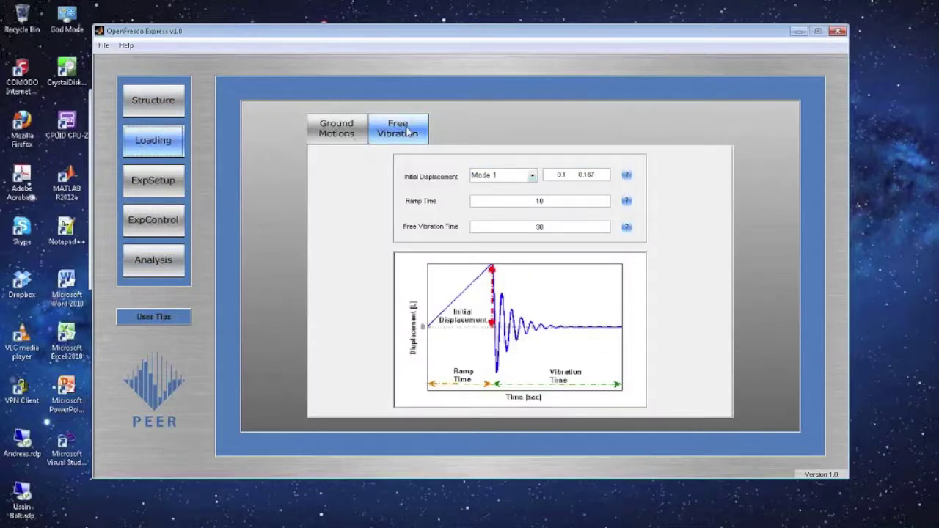
{"action": "left_click", "coordinate": [342, 133]}
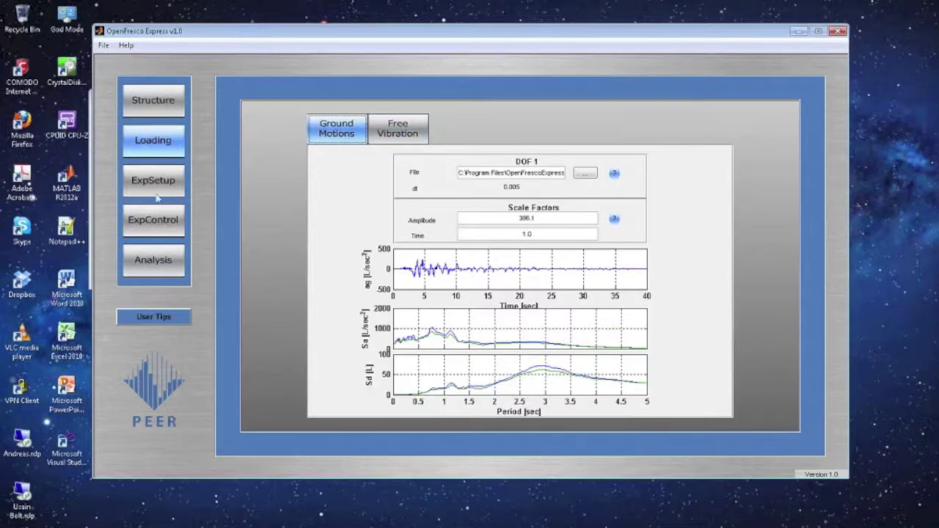
- Write the TCL file for the ground motion loading and run the analysis
{"action": "left_click", "coordinate": [153, 260]}
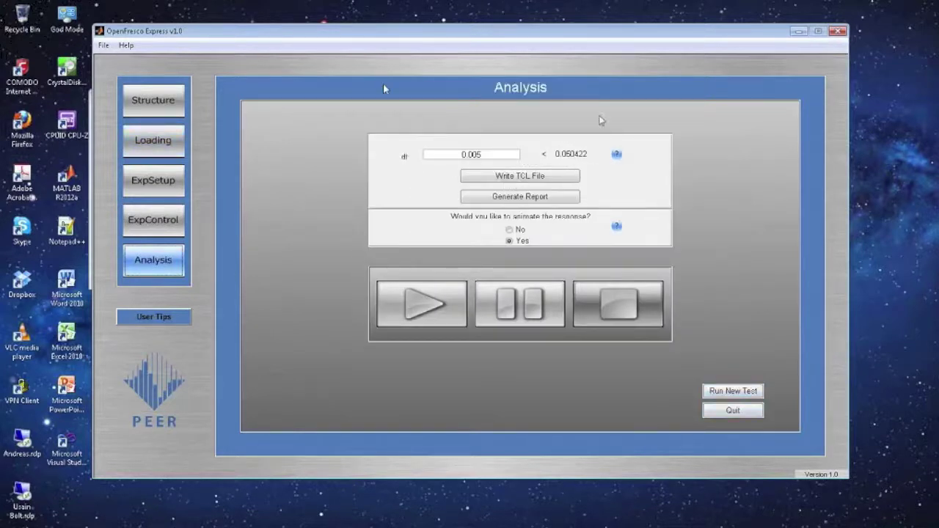
{"action": "left_click", "coordinate": [524, 184]}
{"action": "left_click", "coordinate": [472, 212]}
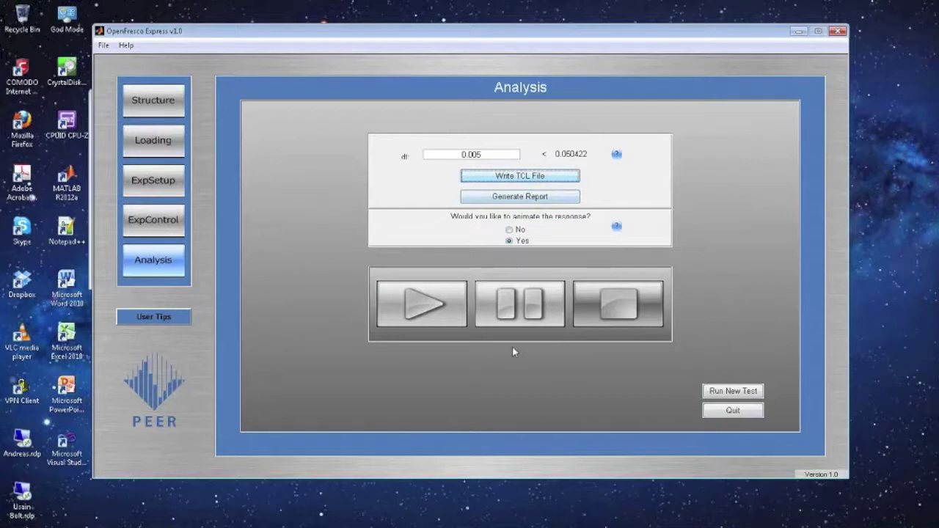
{"action": "left_click", "coordinate": [424, 308]}
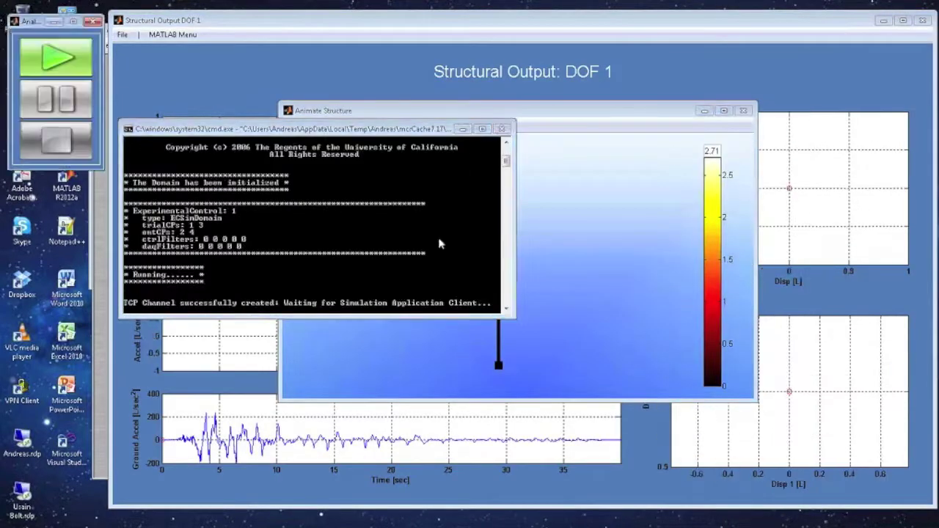
- Clear the console and animation out of the way, examine the DOF 1 and DOF 2 structural outputs, and finish without saving the results
{"action": "left_click", "coordinate": [462, 130]}
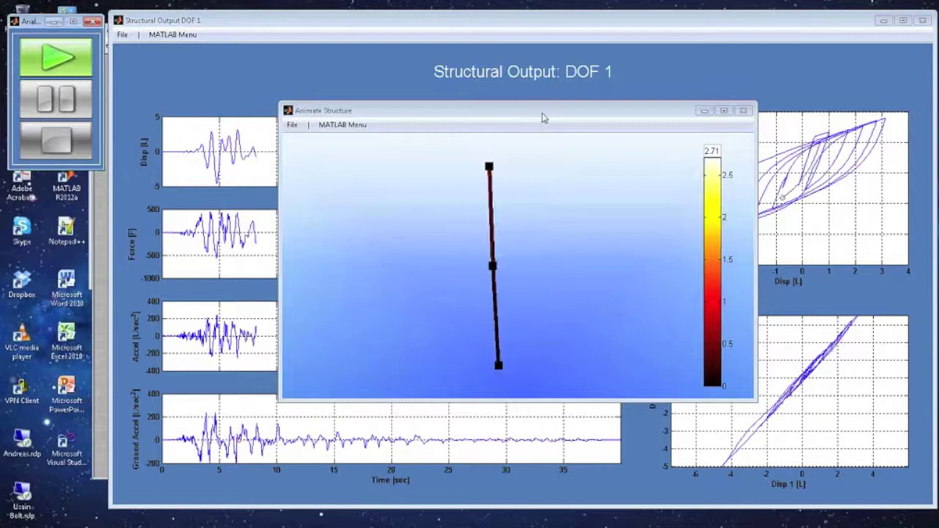
{"action": "left_click_drag", "start_coordinate": [514, 110], "coordinate": [246, 221]}
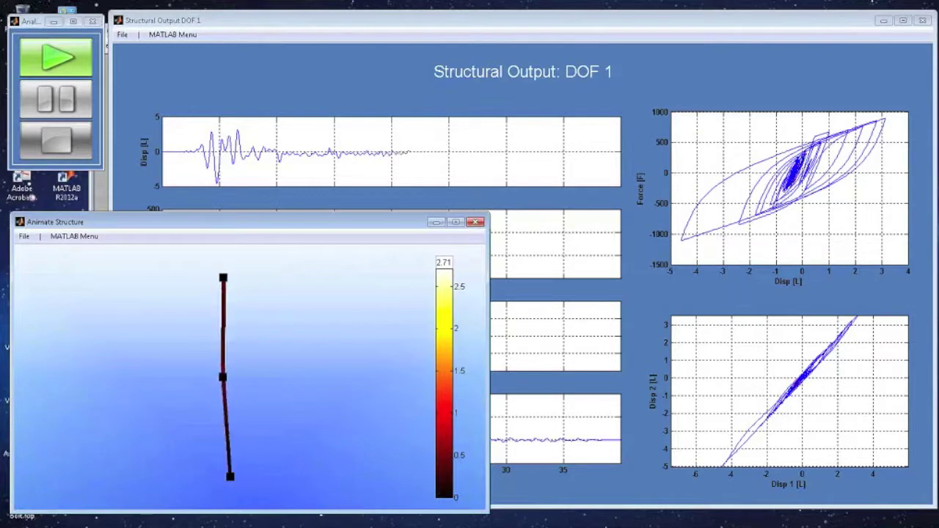
{"action": "mouse_move", "coordinate": [153, 522]}
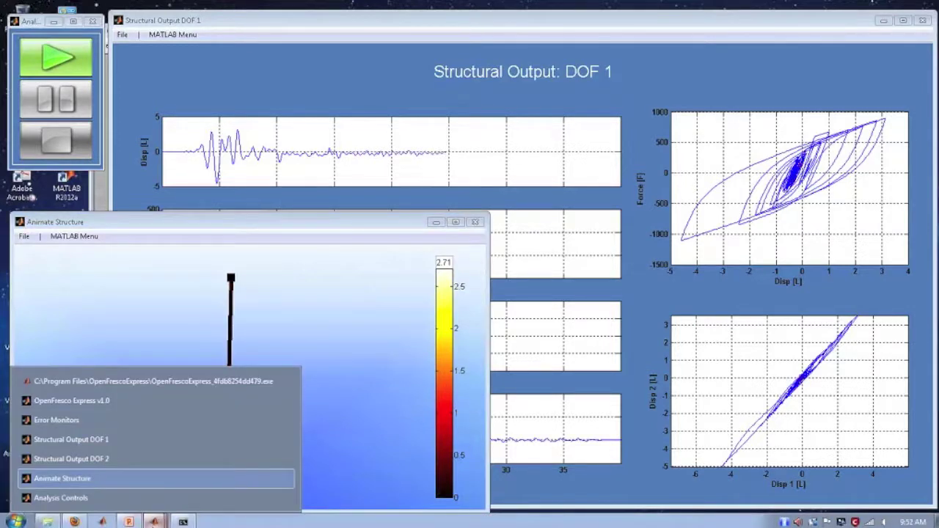
{"action": "mouse_move", "coordinate": [129, 440]}
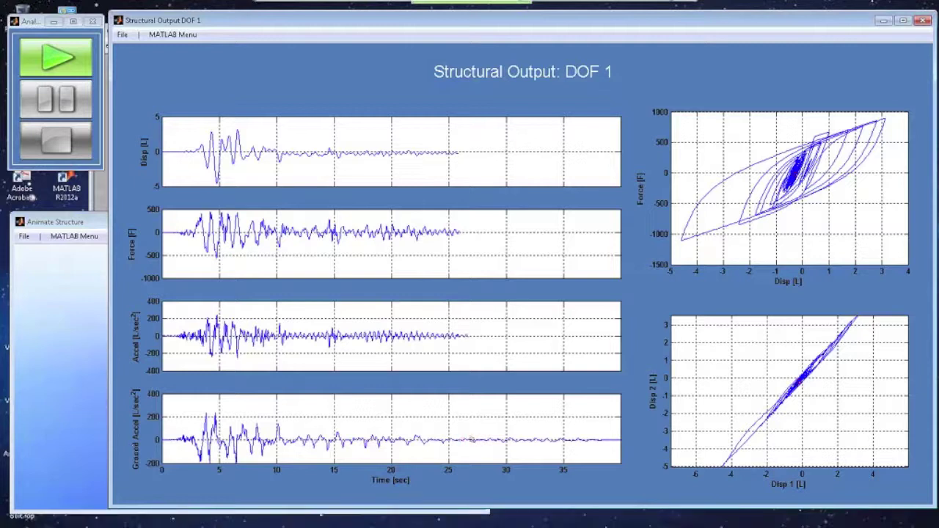
{"action": "left_click", "coordinate": [133, 458]}
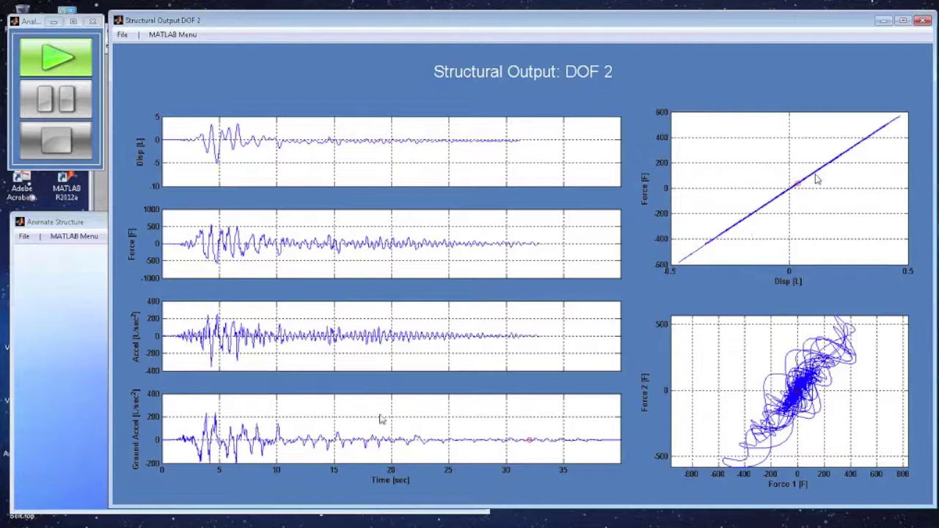
{"action": "mouse_move", "coordinate": [154, 522]}
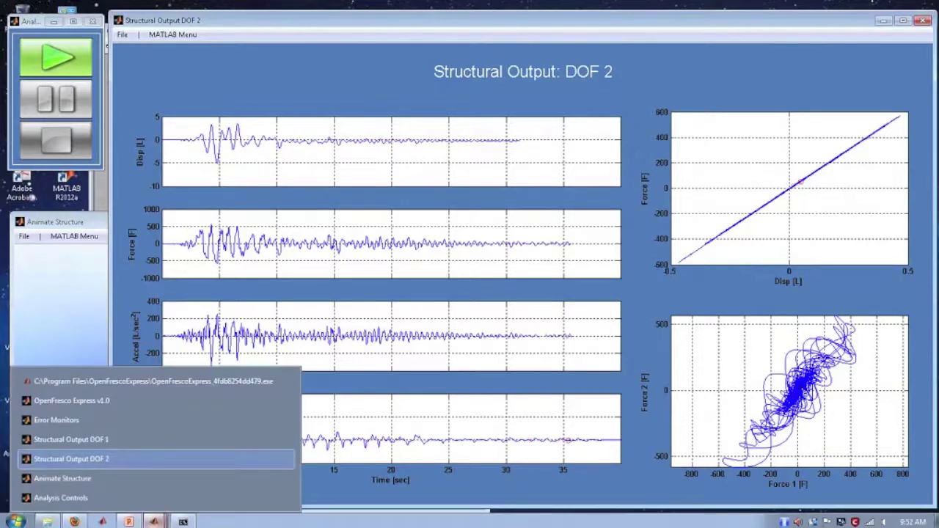
{"action": "left_click", "coordinate": [146, 441]}
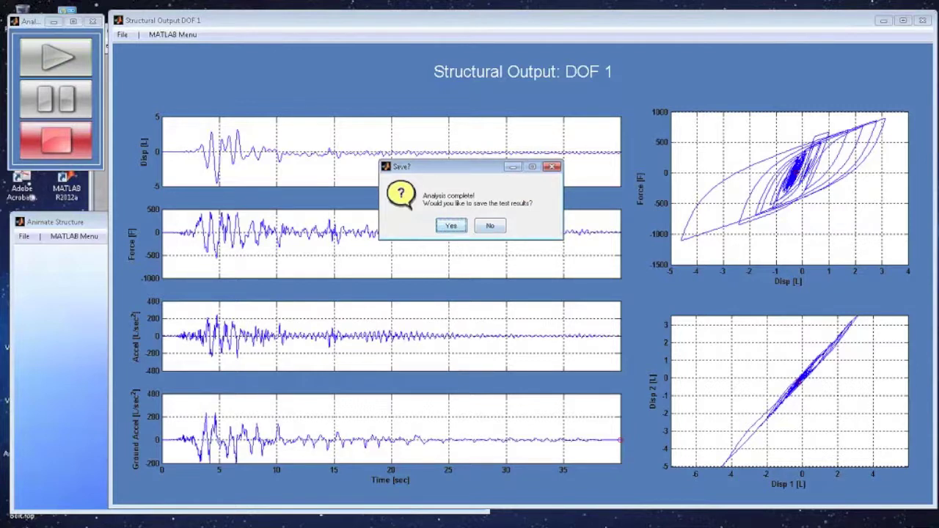
{"action": "left_click", "coordinate": [491, 228]}
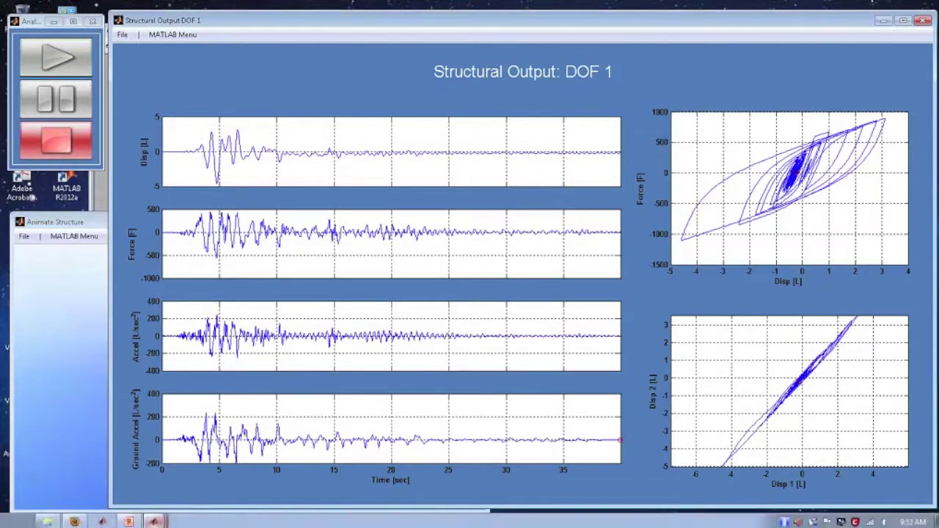
- Switch to the OpenFrescoExpress presentation in PowerPoint and browse the slide thumbnails to the end of the two-story building example
{"action": "mouse_move", "coordinate": [129, 521]}
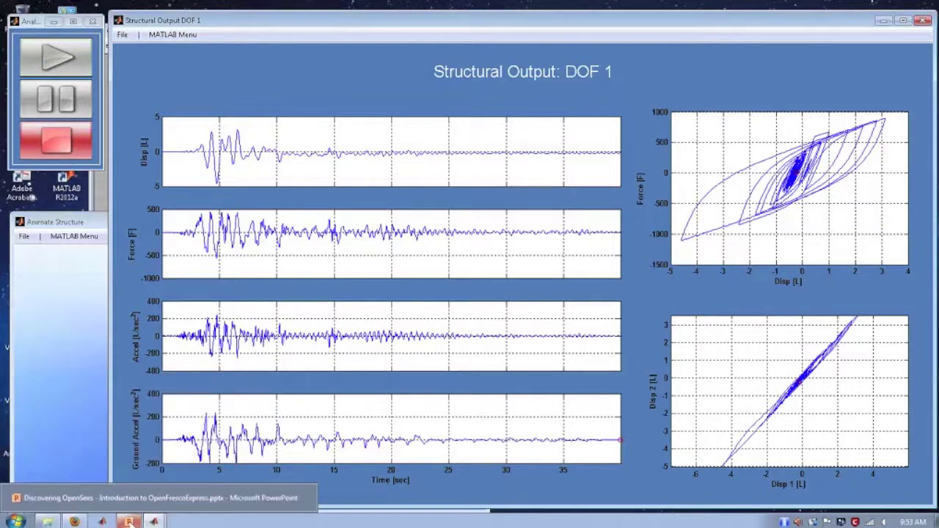
{"action": "left_click", "coordinate": [134, 507]}
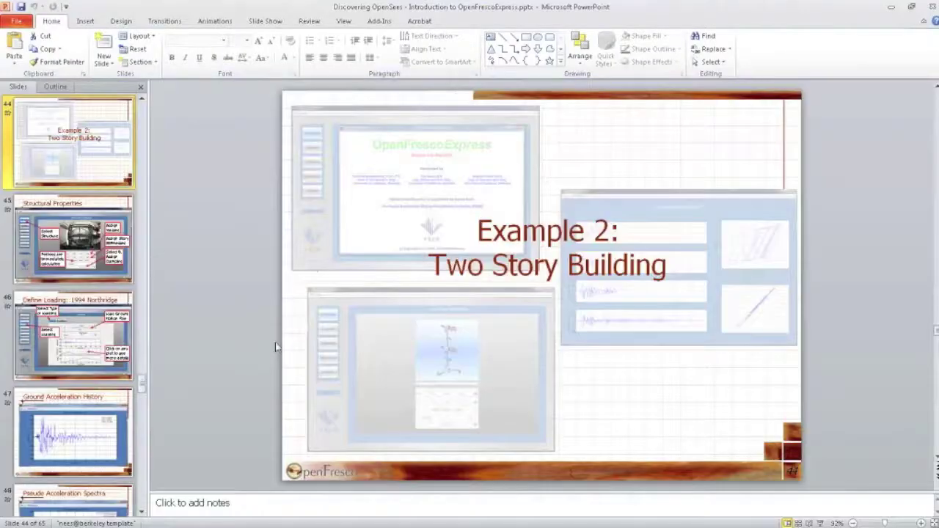
{"action": "scroll", "coordinate": [145, 478], "scroll_direction": "down", "scroll_amount": 9}
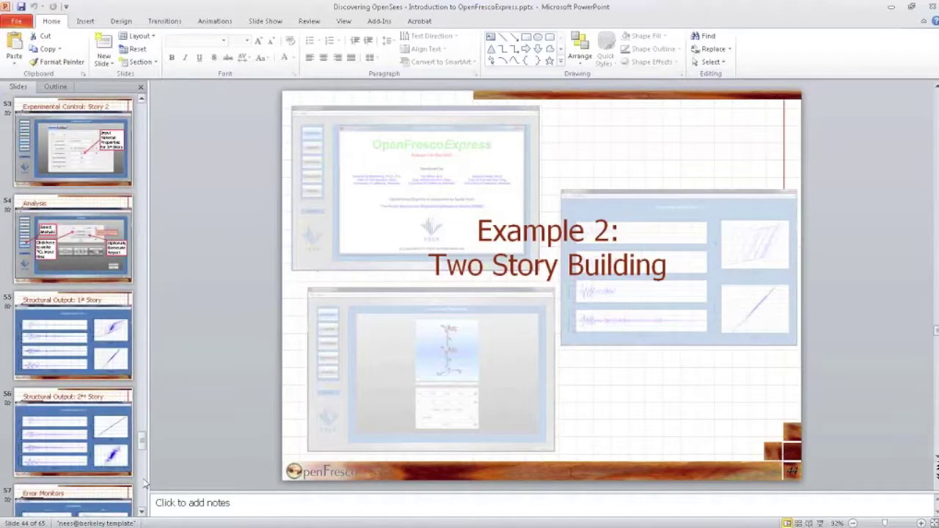
{"action": "left_click", "coordinate": [144, 513]}
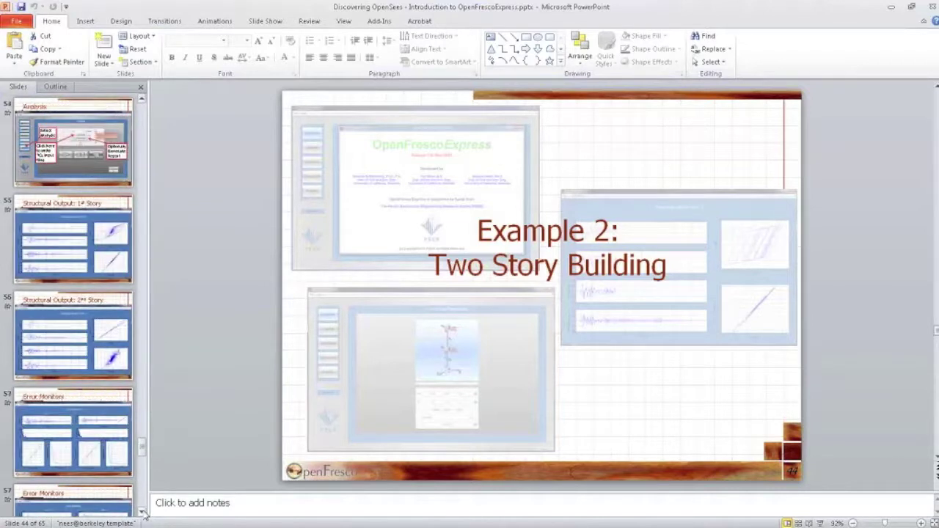
{"action": "left_click_drag", "start_coordinate": [144, 459], "coordinate": [145, 440]}
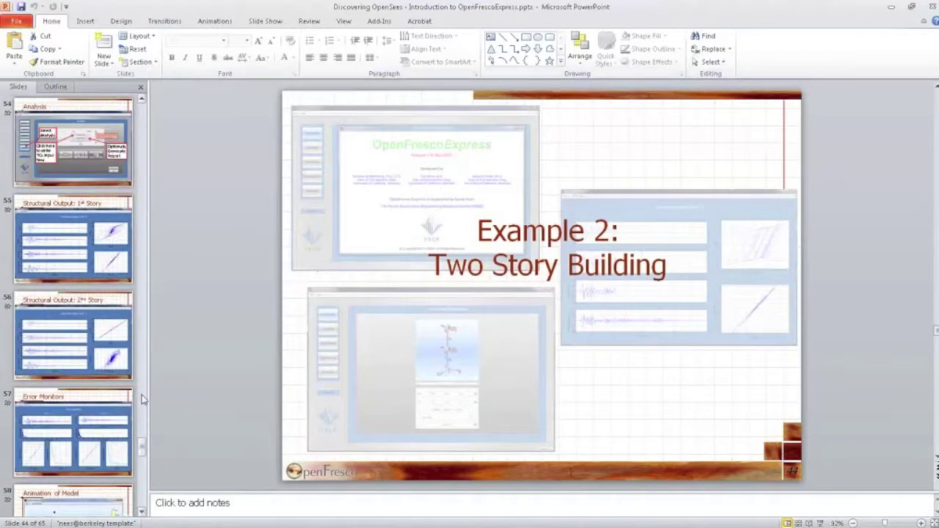